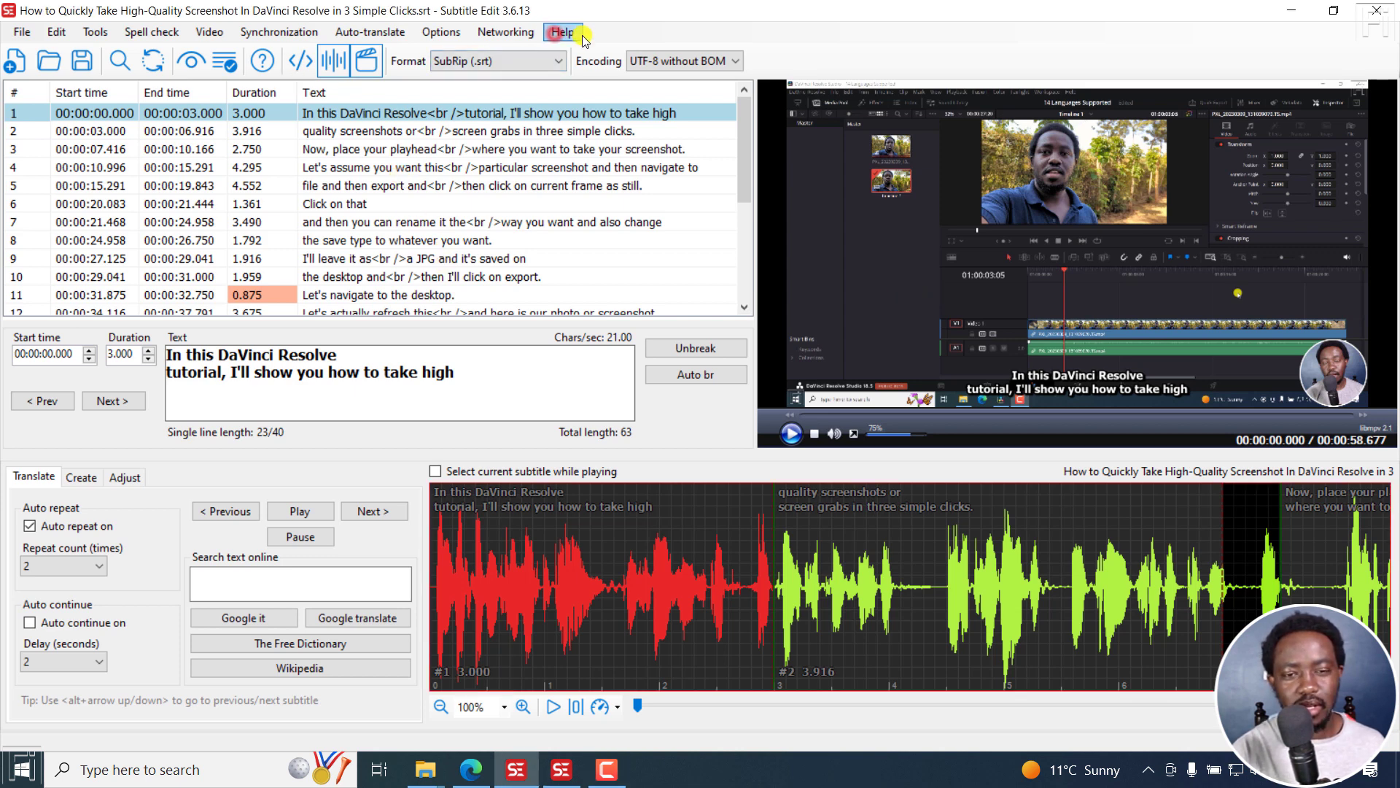
# Check the program's version details in Help > About.
pyautogui.click(555, 33)
pyautogui.click(596, 98)
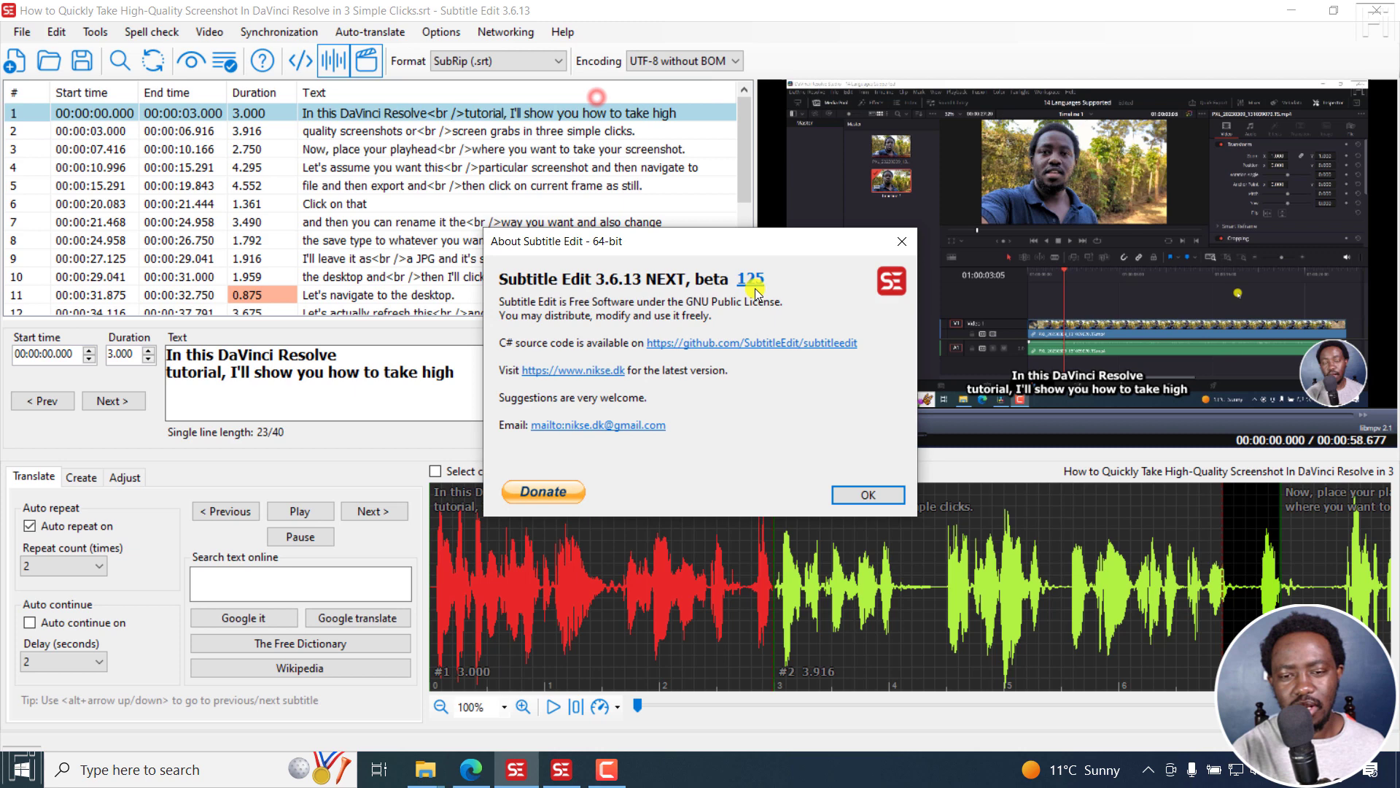
pyautogui.click(899, 244)
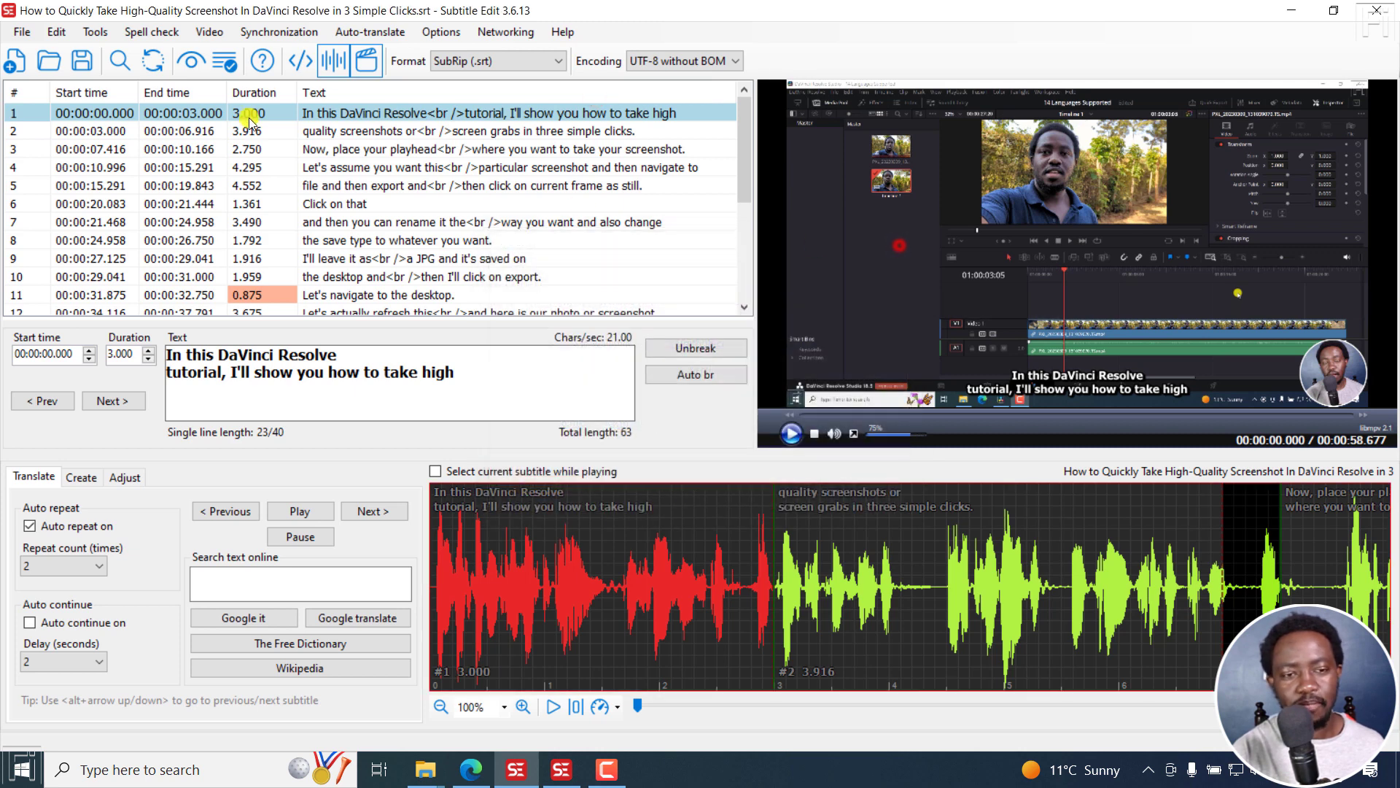
# Open Generate video with burned-in subtitle and preview the result.
pyautogui.click(209, 33)
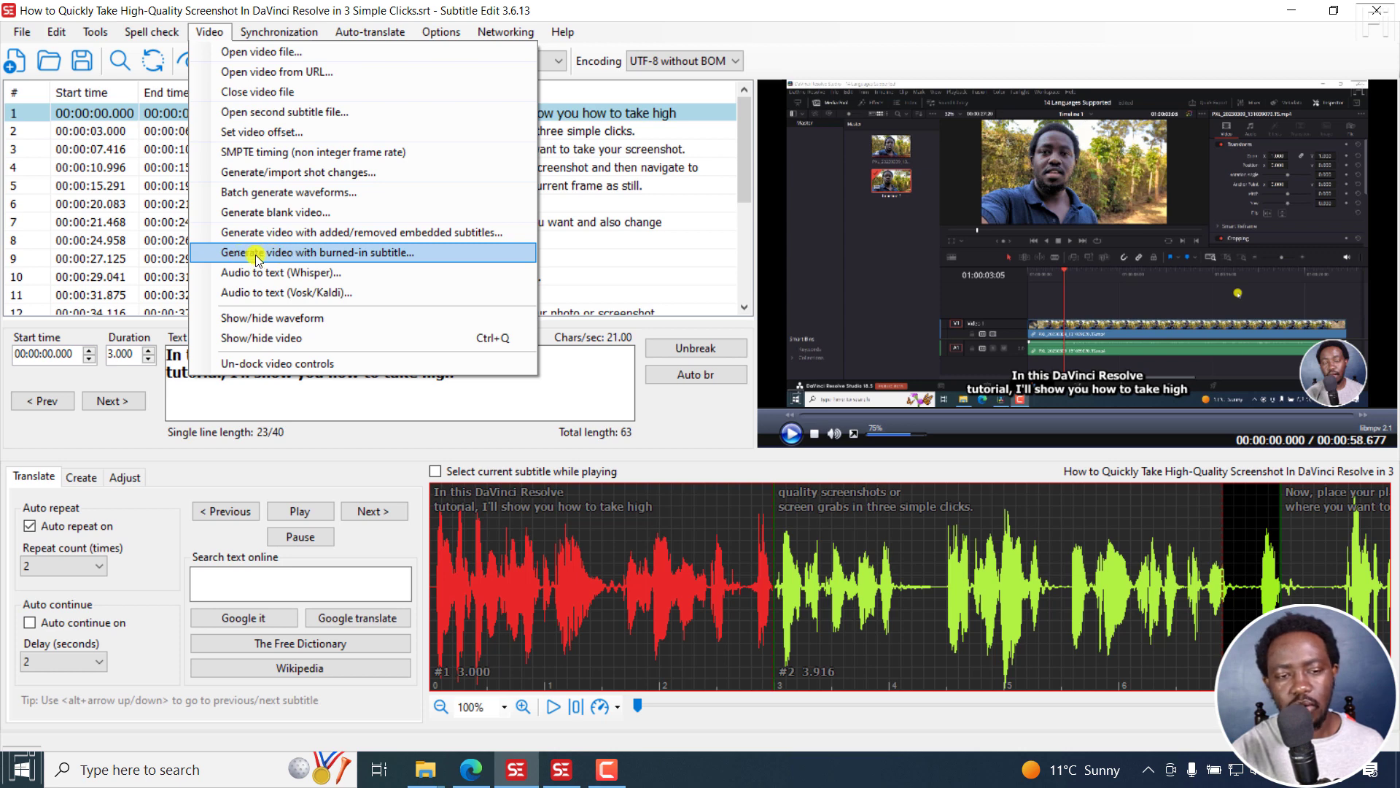
pyautogui.click(310, 253)
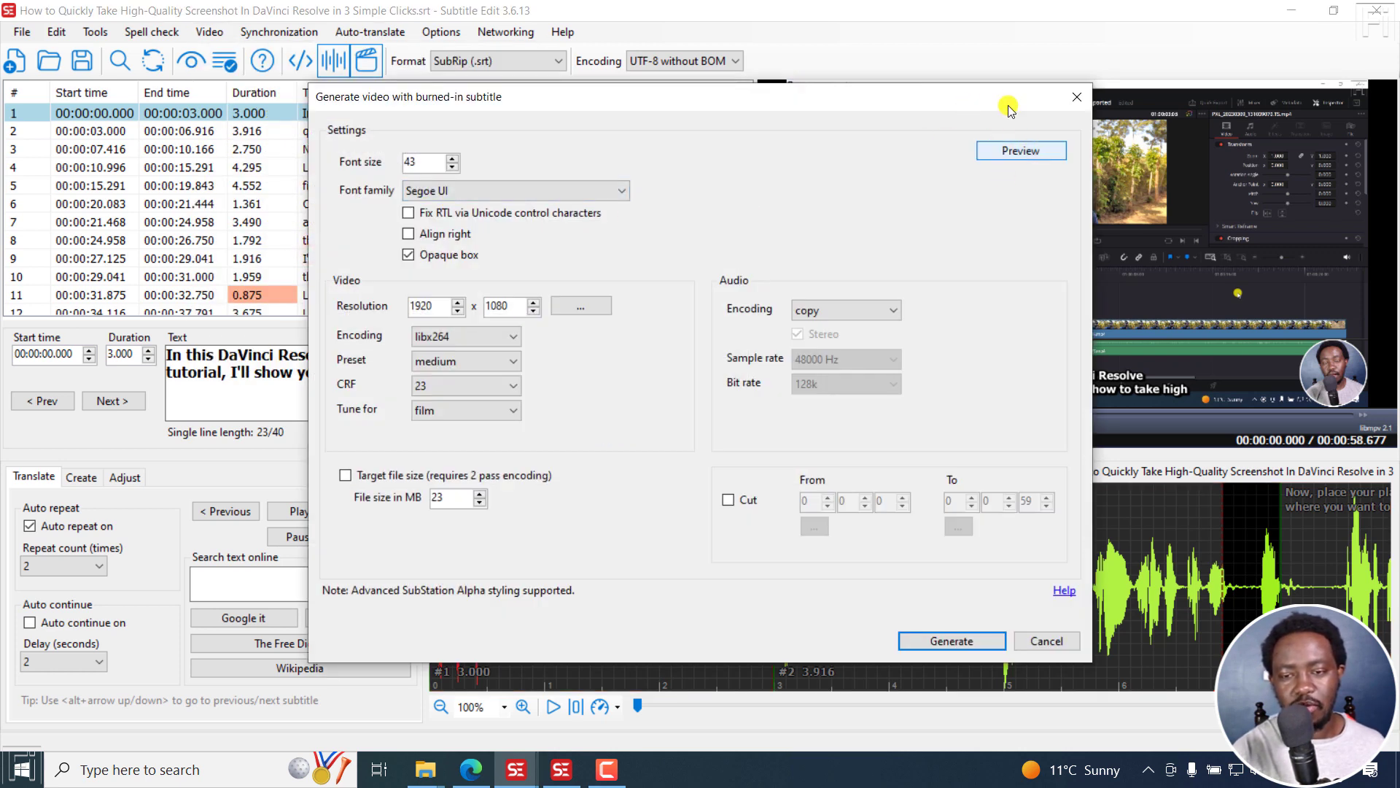
pyautogui.click(1019, 153)
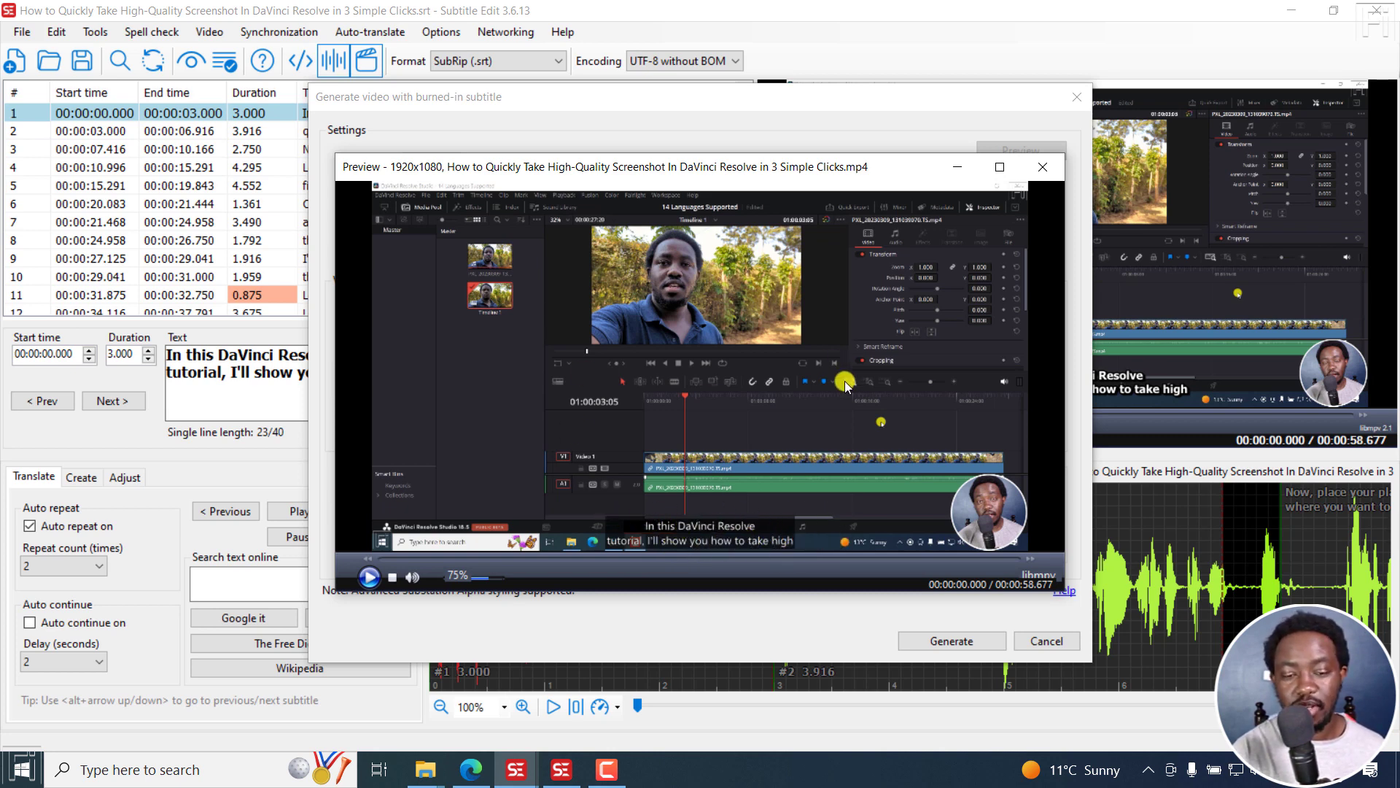
pyautogui.moveTo(576, 169); pyautogui.dragTo(819, 151)
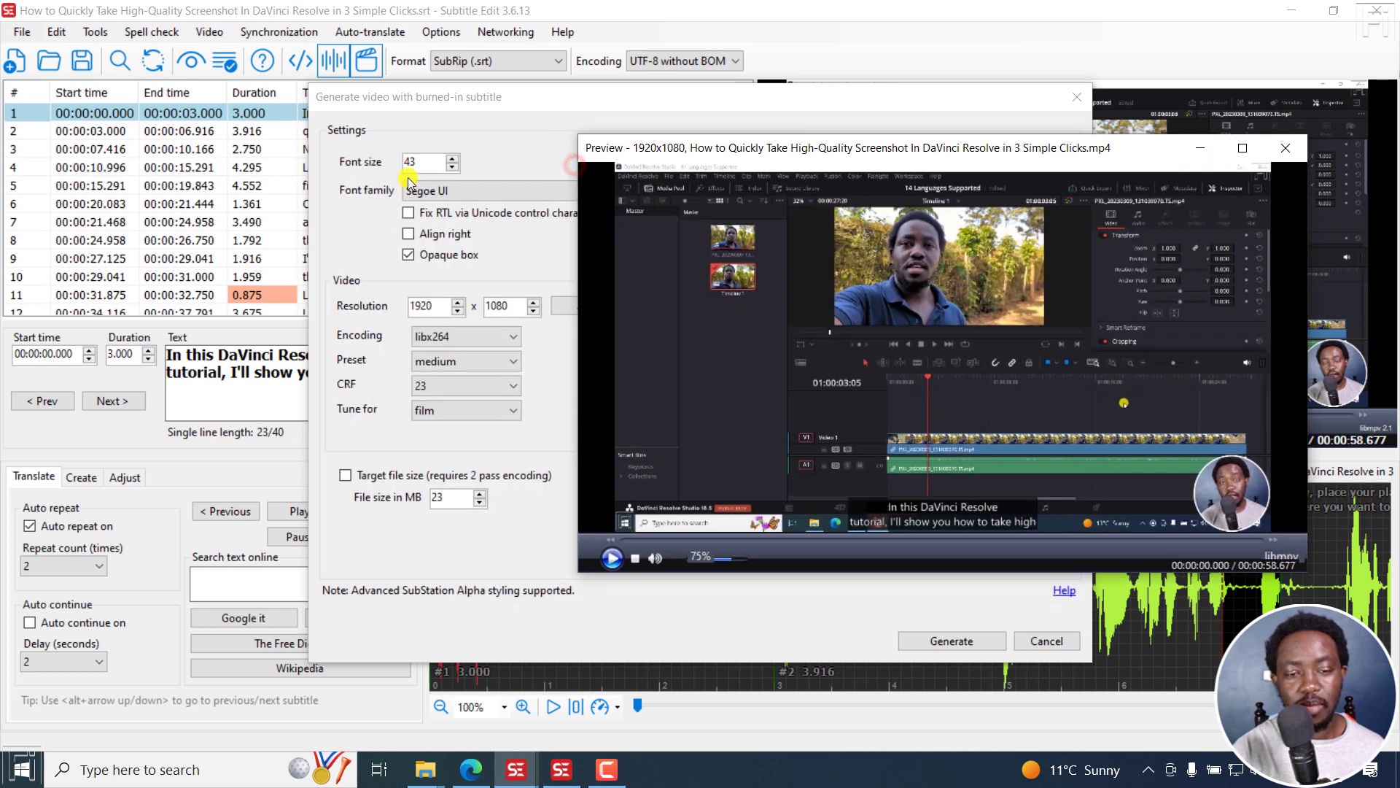
pyautogui.click(1286, 147)
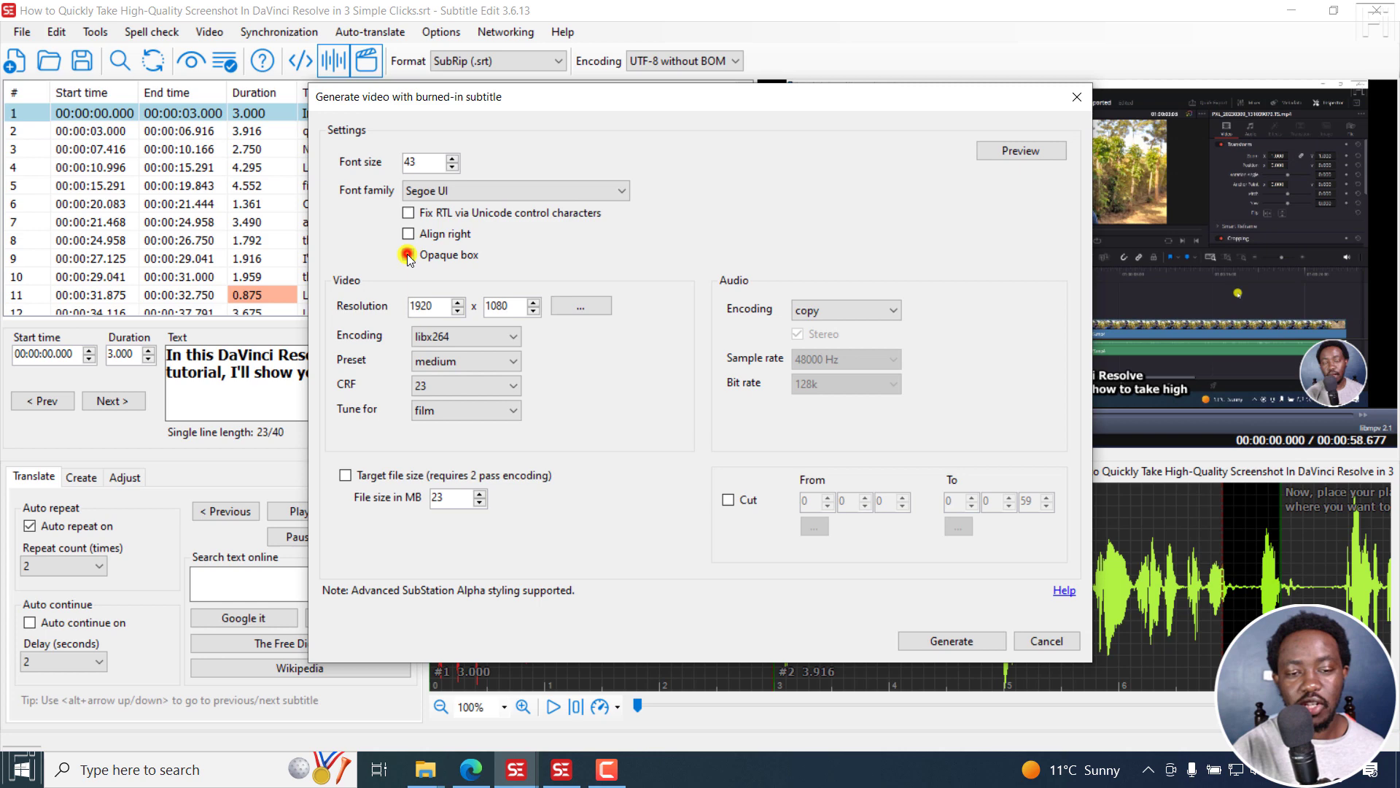
# Preview the burned-in video again, then switch to the other Subtitle Edit window.
pyautogui.click(1008, 149)
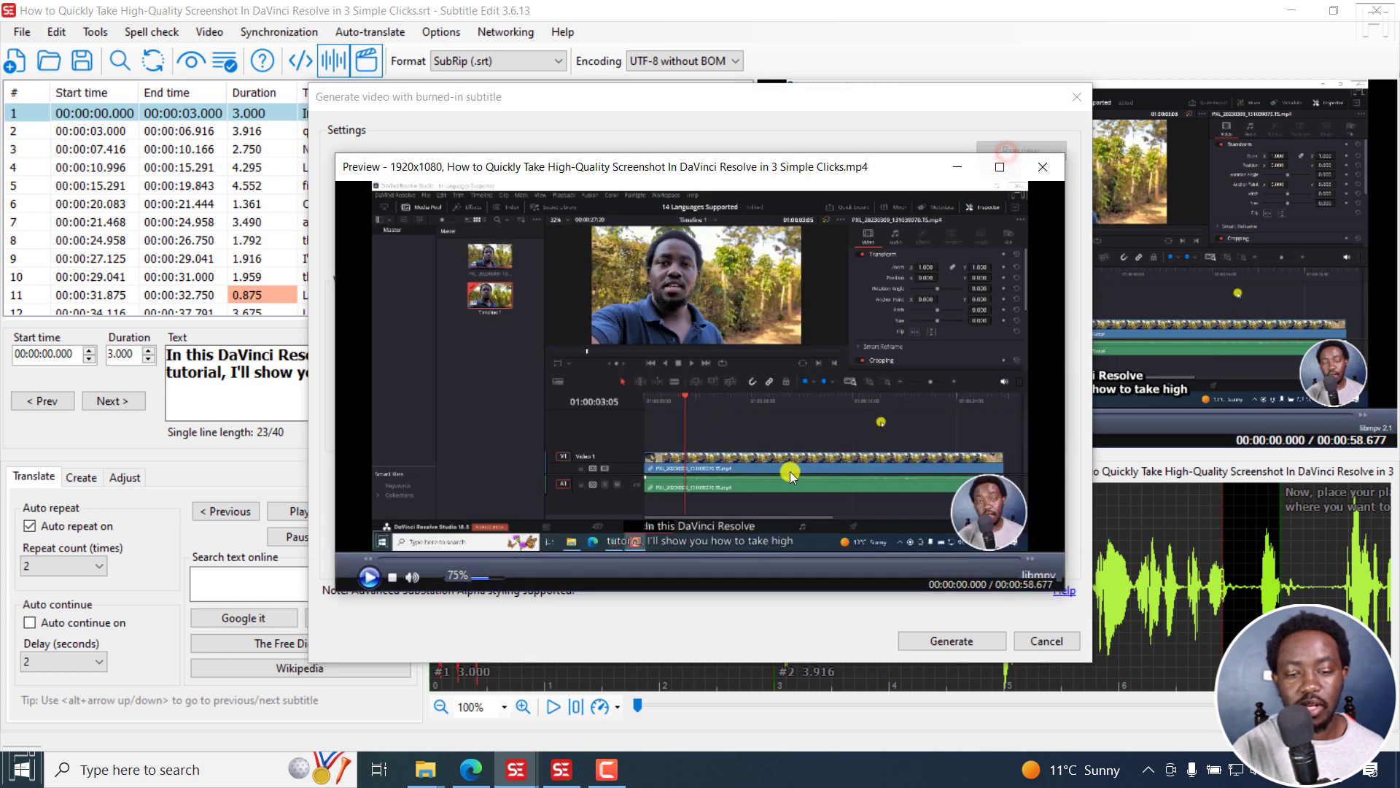
pyautogui.click(1043, 168)
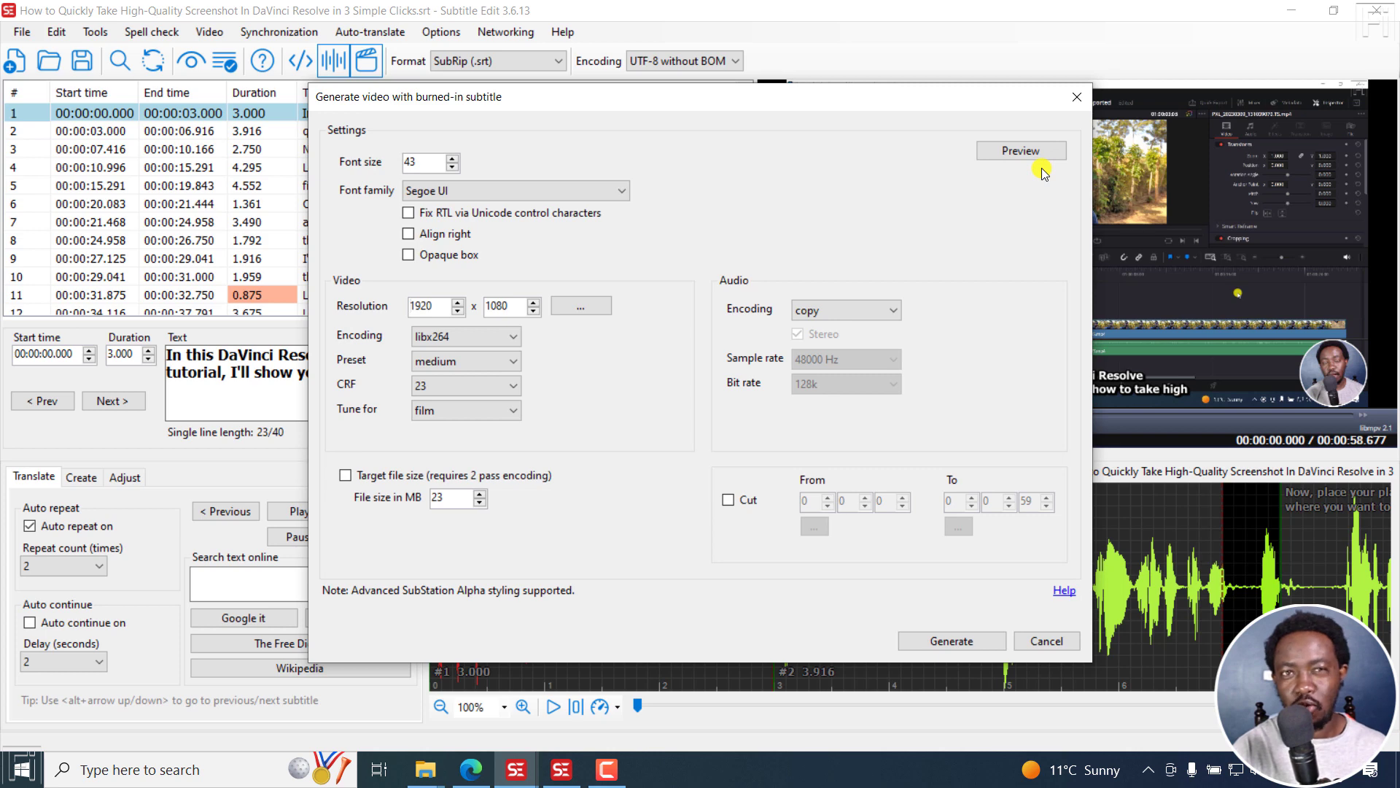
pyautogui.click(561, 770)
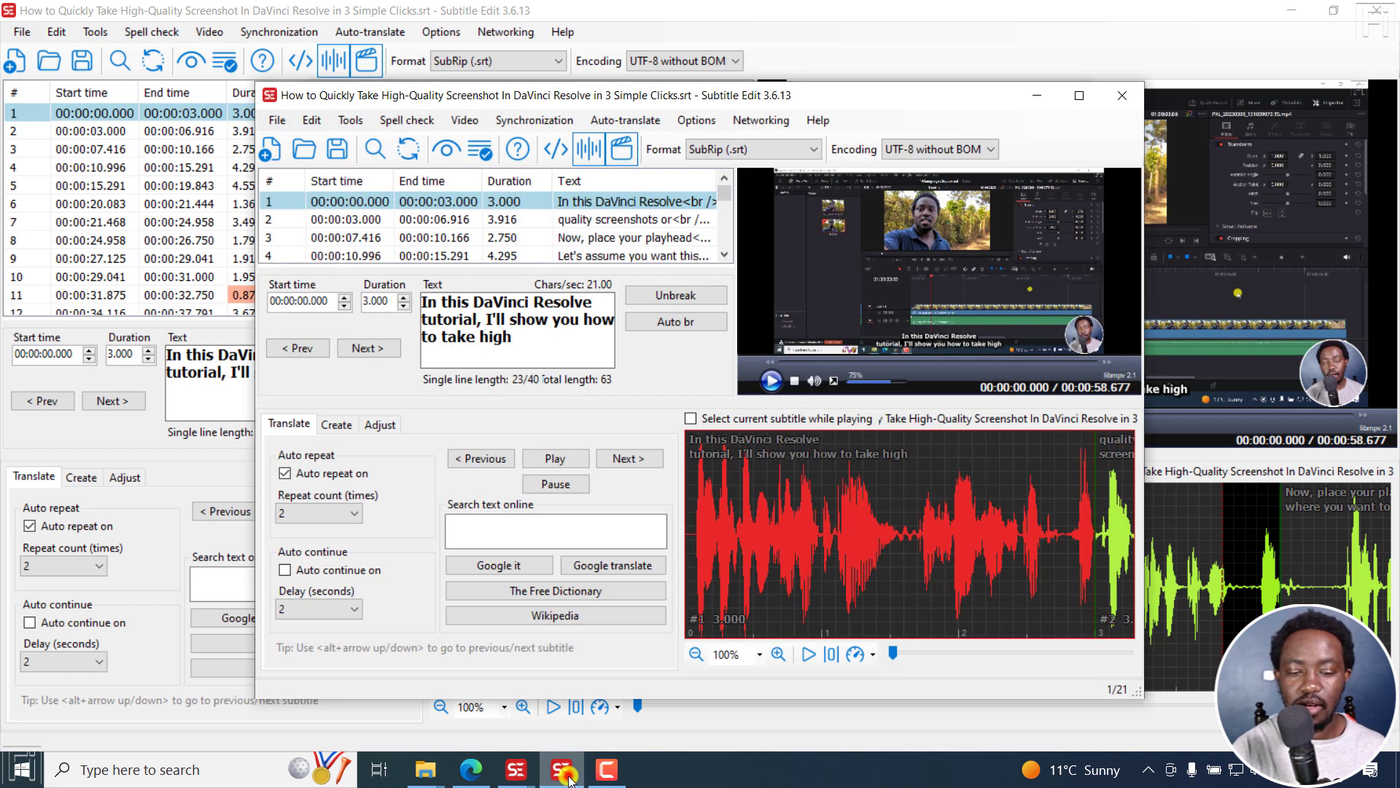
# Maximize the second Subtitle Edit window and check its Help > About version details.
pyautogui.click(1070, 100)
pyautogui.click(563, 31)
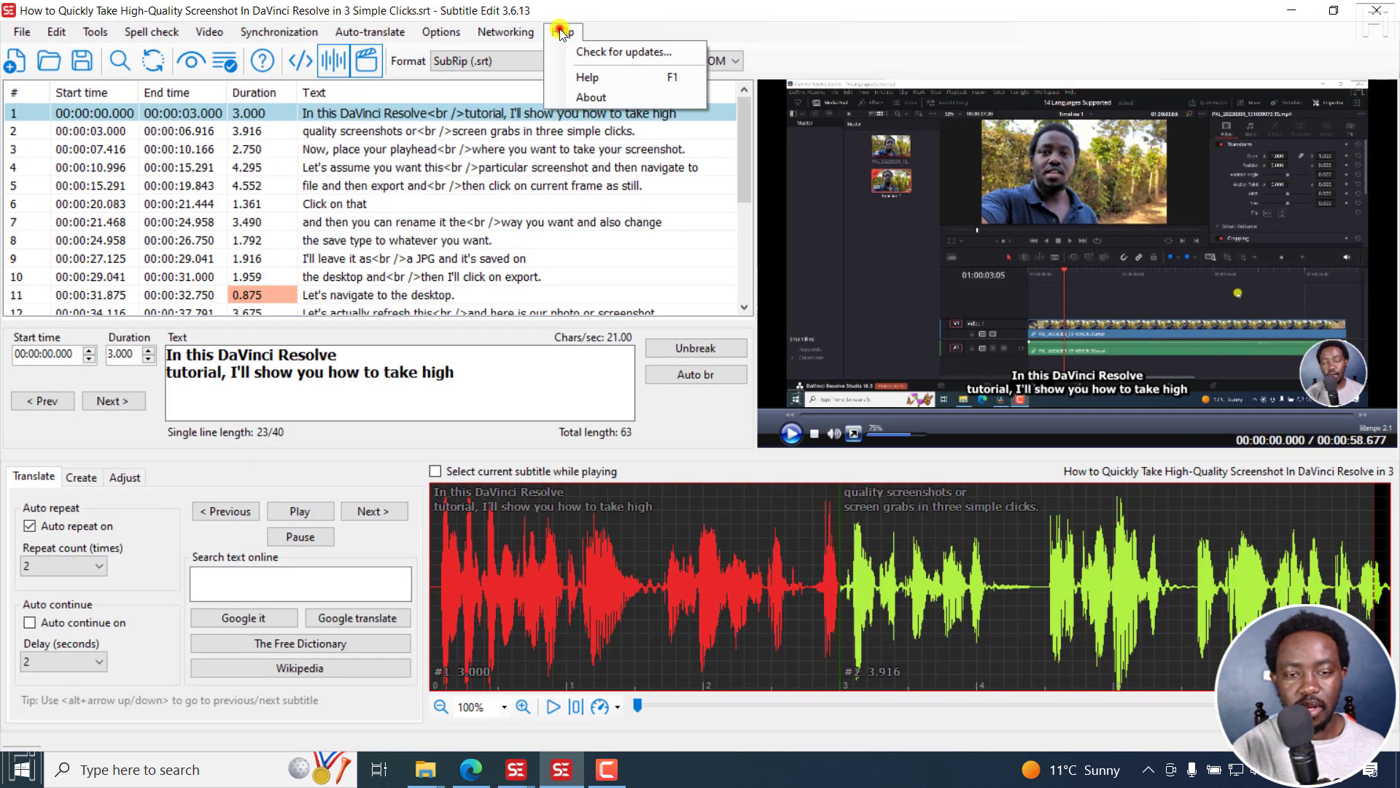
pyautogui.click(592, 98)
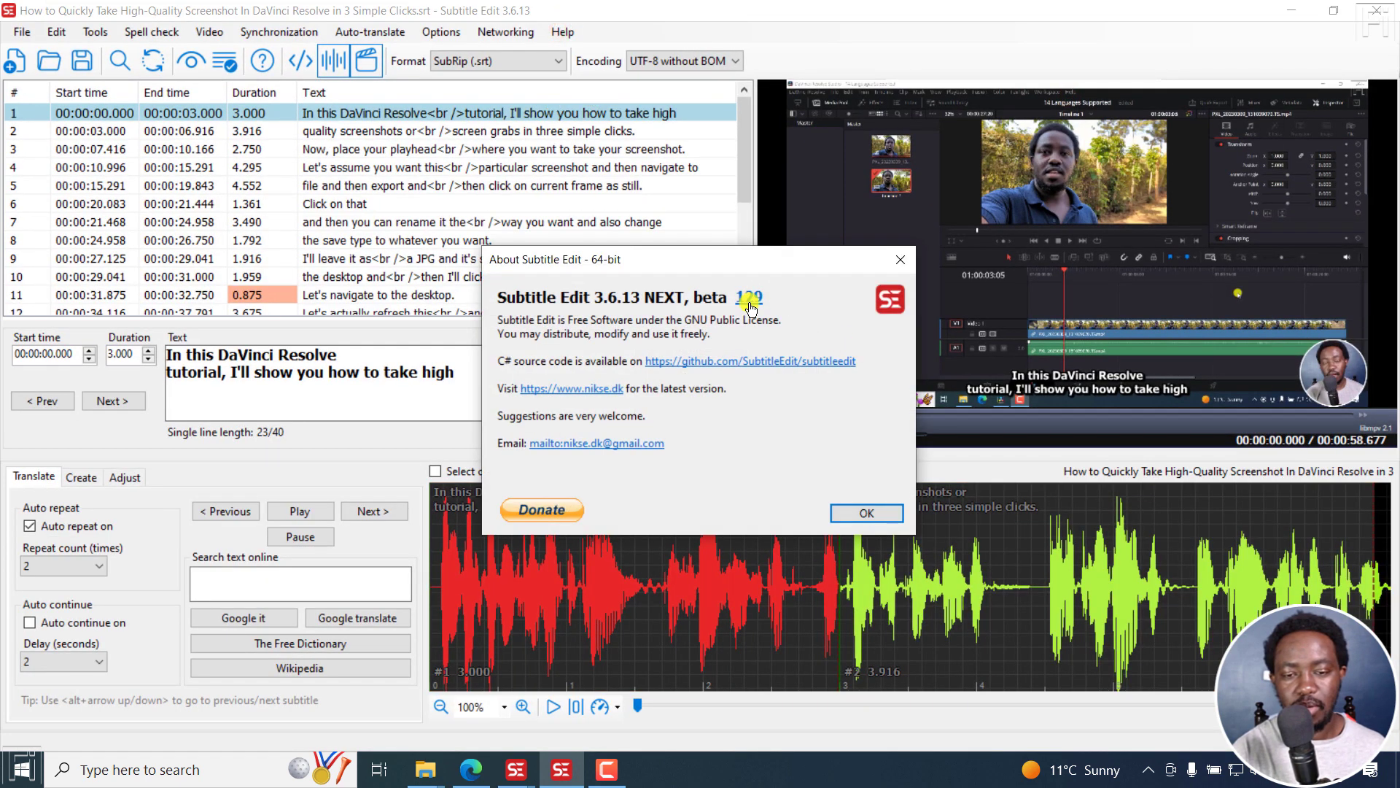
pyautogui.click(900, 259)
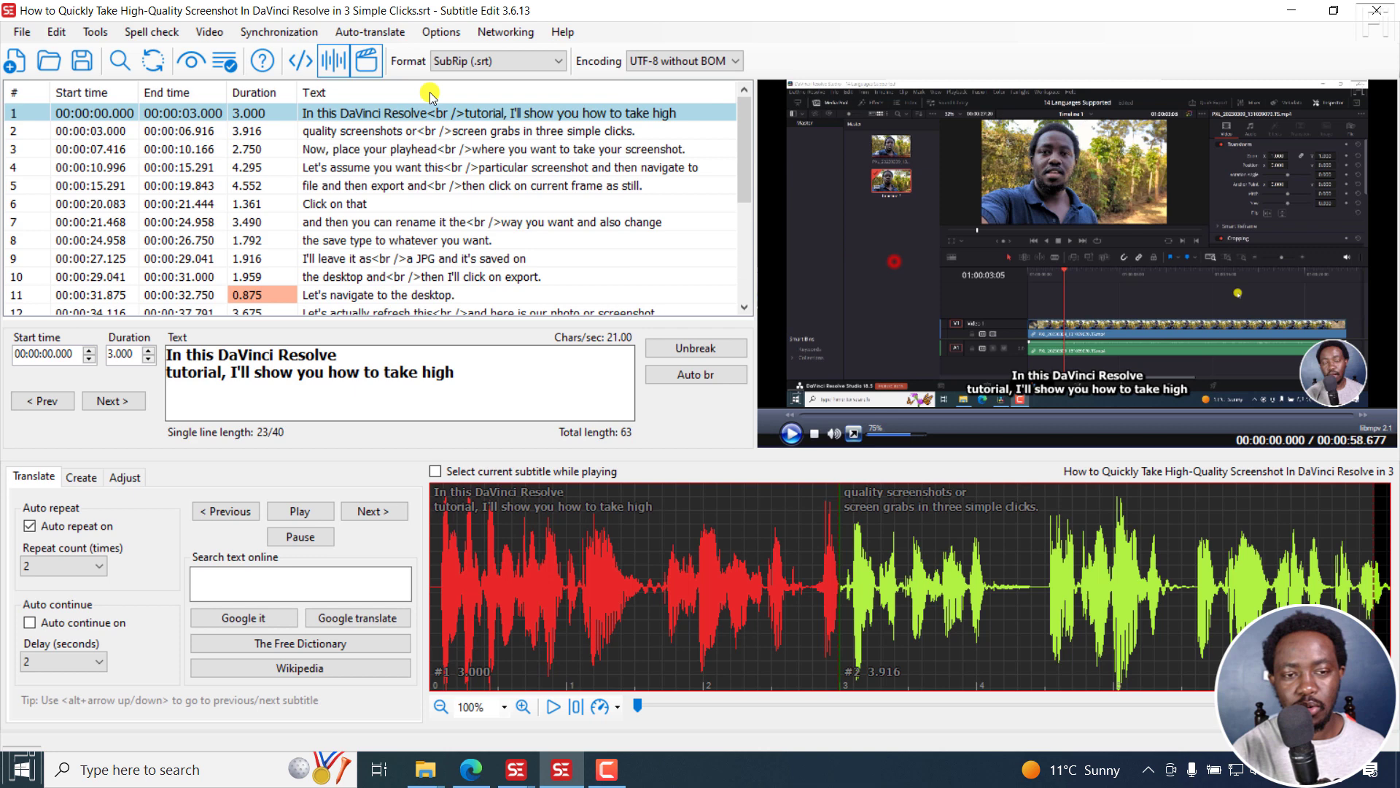
pyautogui.click(209, 31)
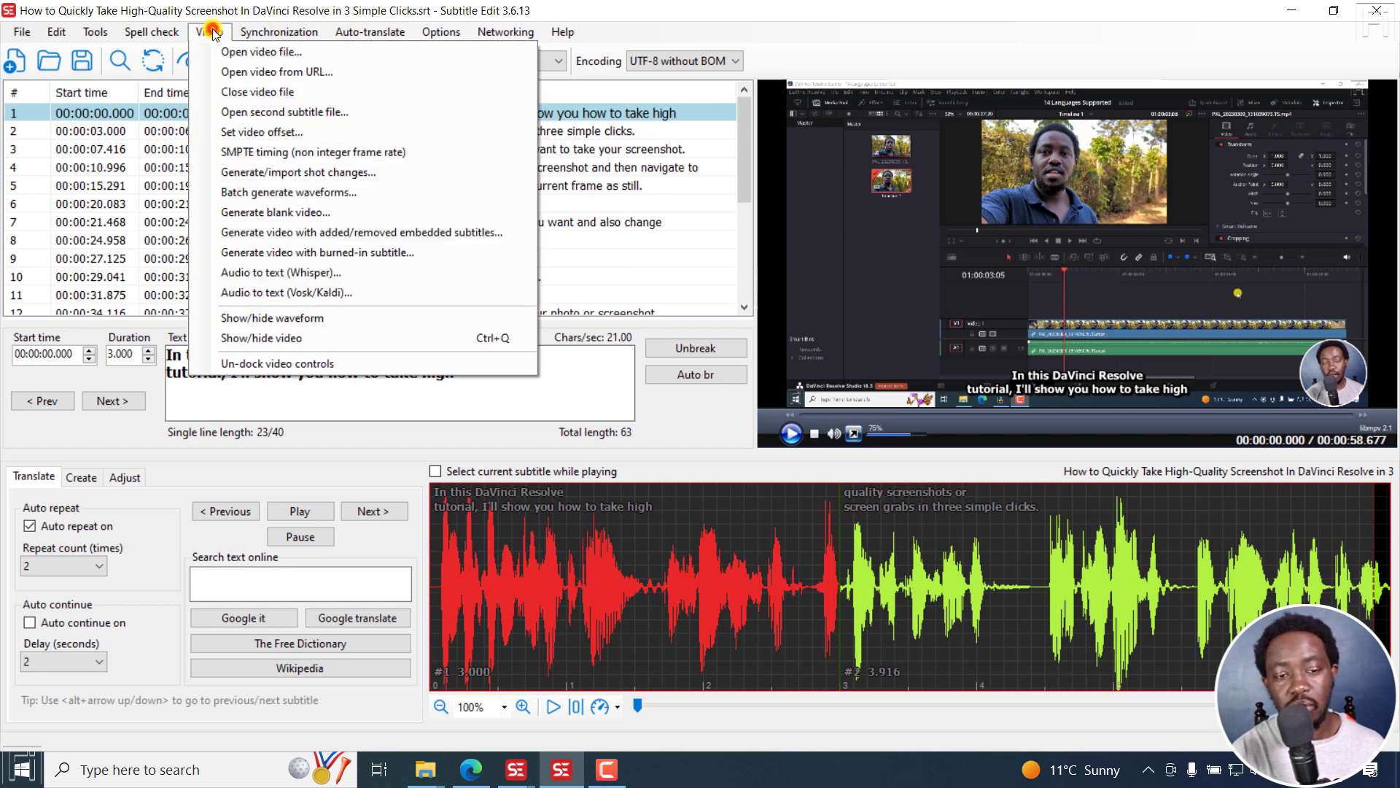
# Open the burn-in dialog full screen and check the preview at about 12, 25 and 39 seconds.
pyautogui.click(300, 256)
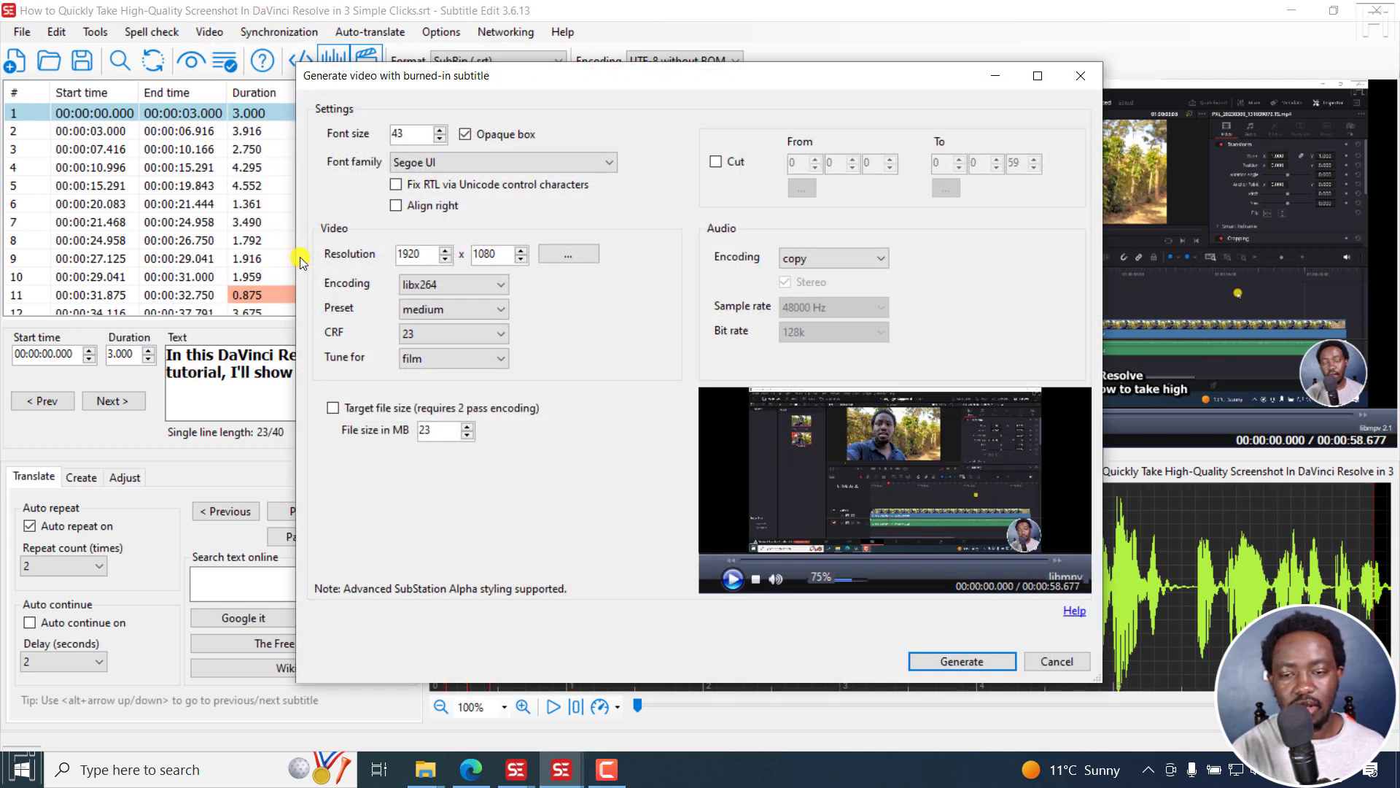
pyautogui.click(1038, 76)
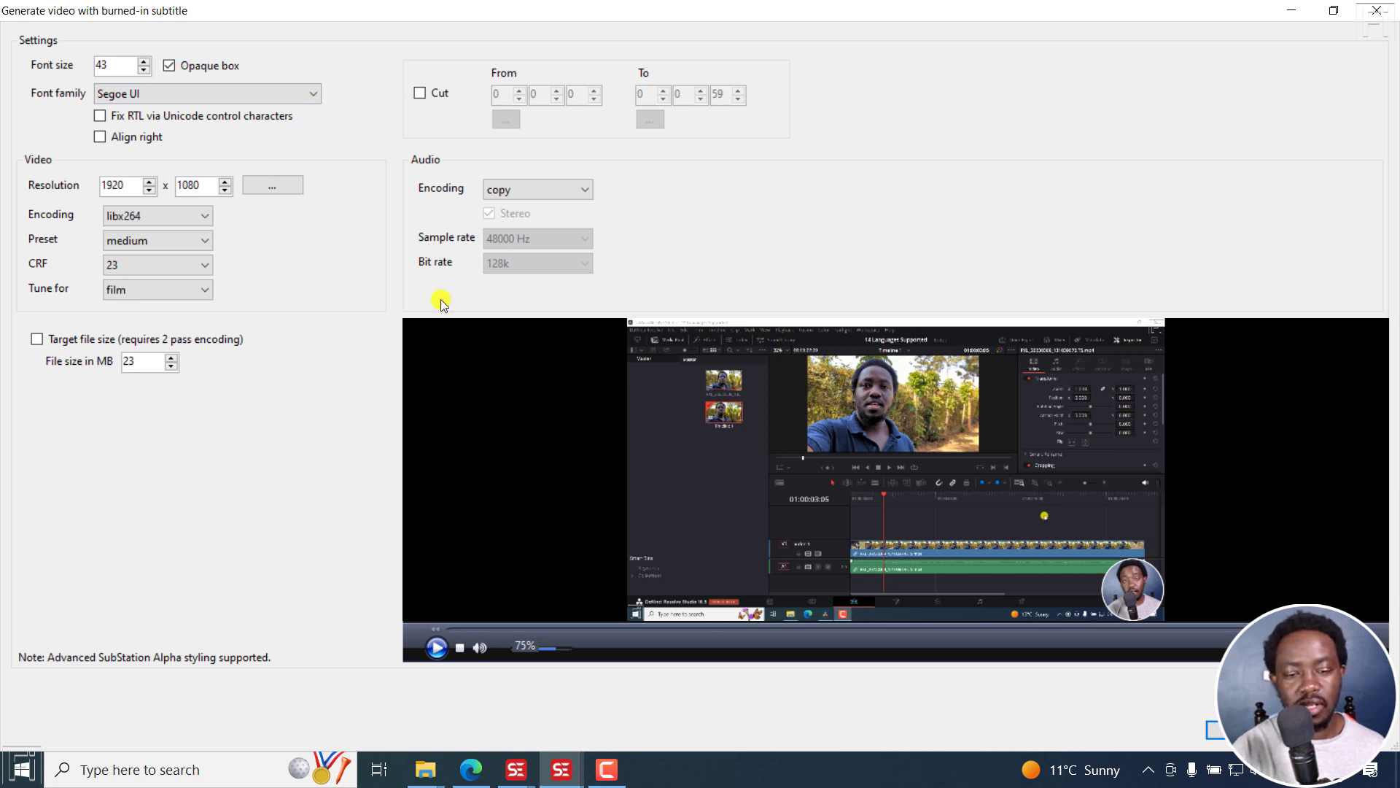
pyautogui.click(638, 628)
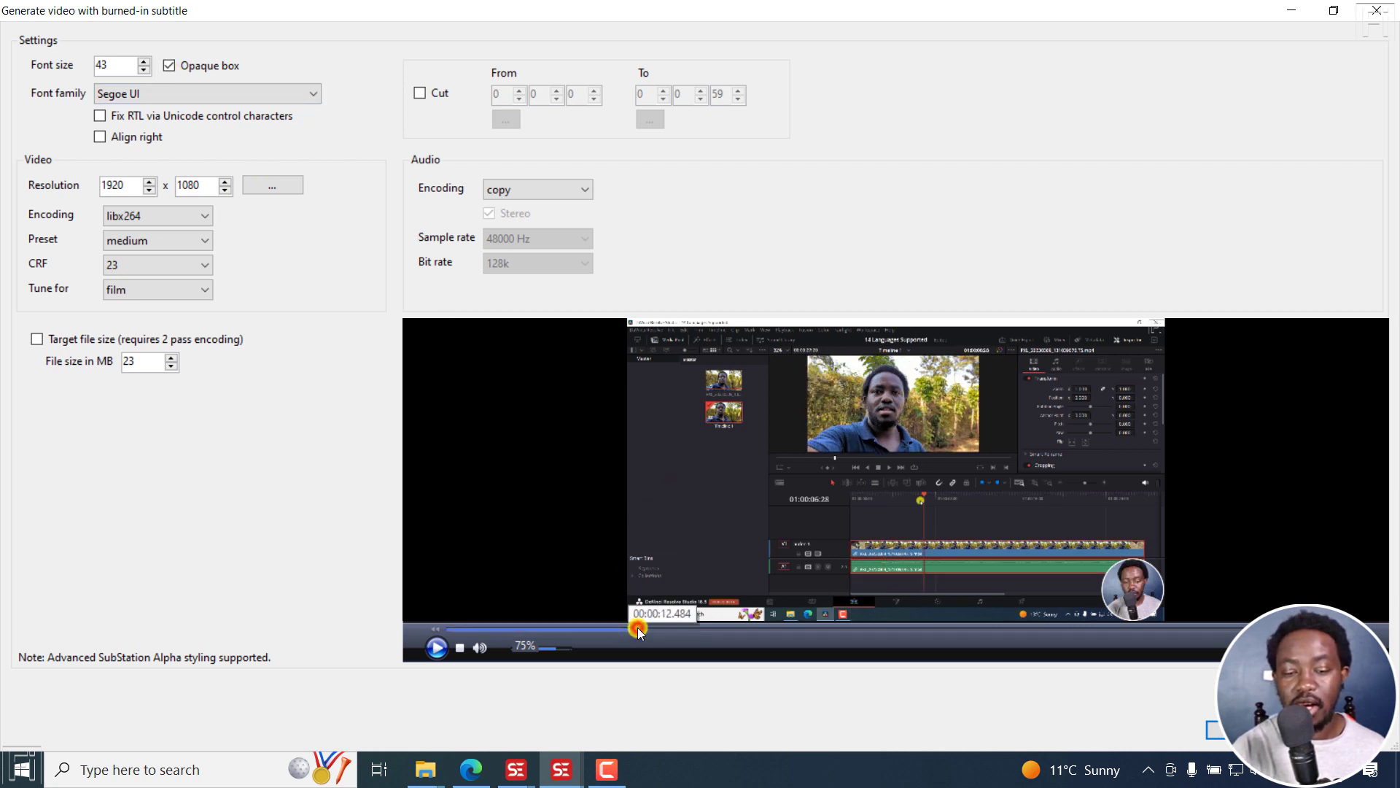
pyautogui.click(830, 632)
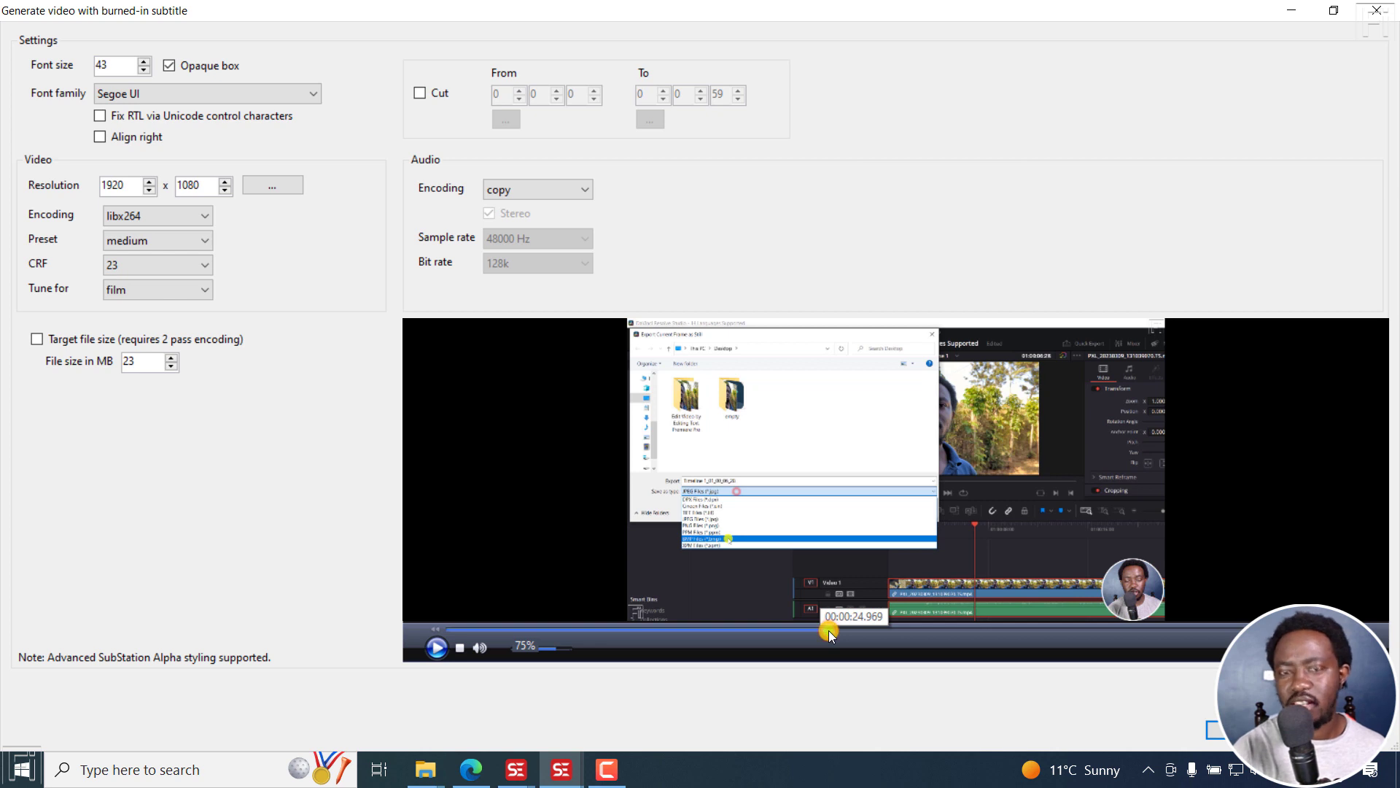
pyautogui.click(1044, 630)
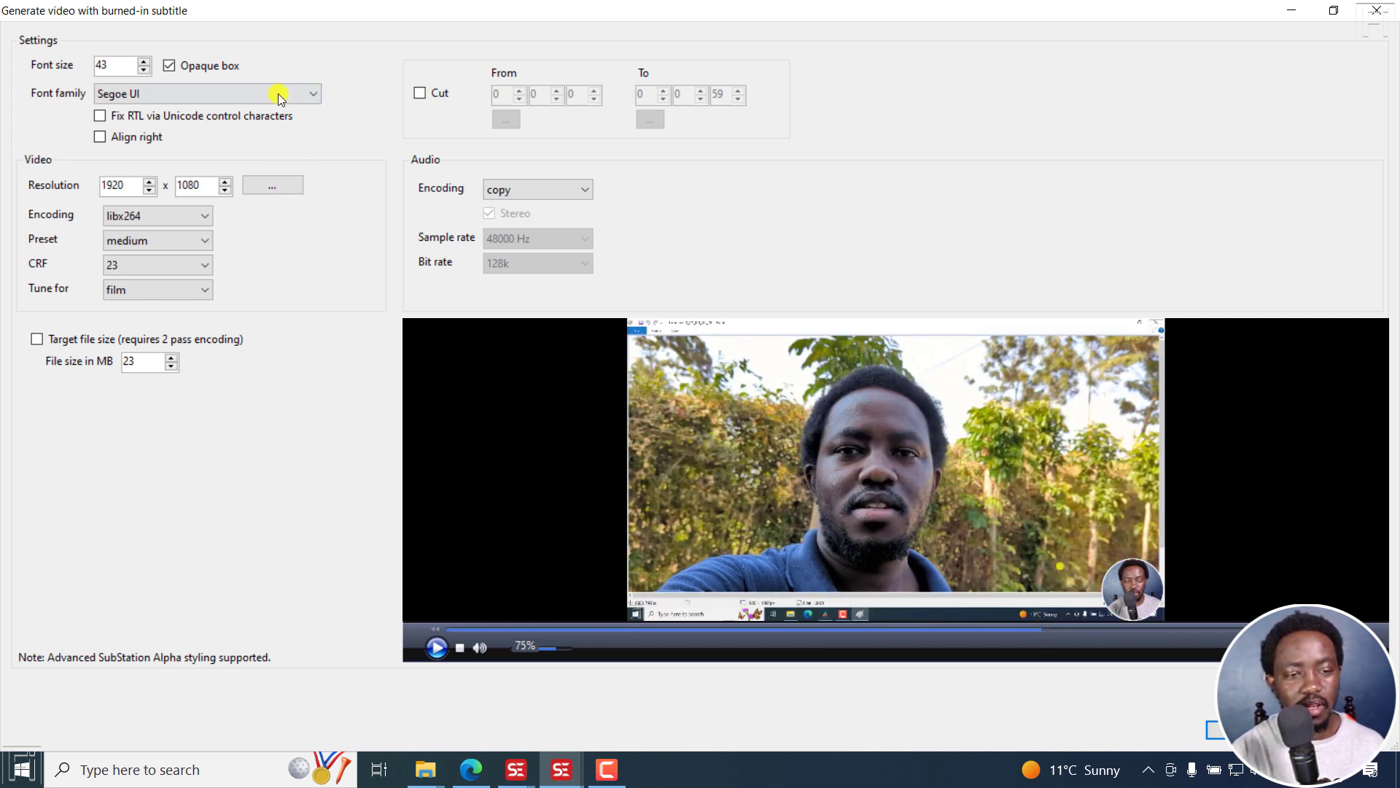
# Toggle Opaque box off and back on, then restore the dialog to normal size.
pyautogui.click(170, 65)
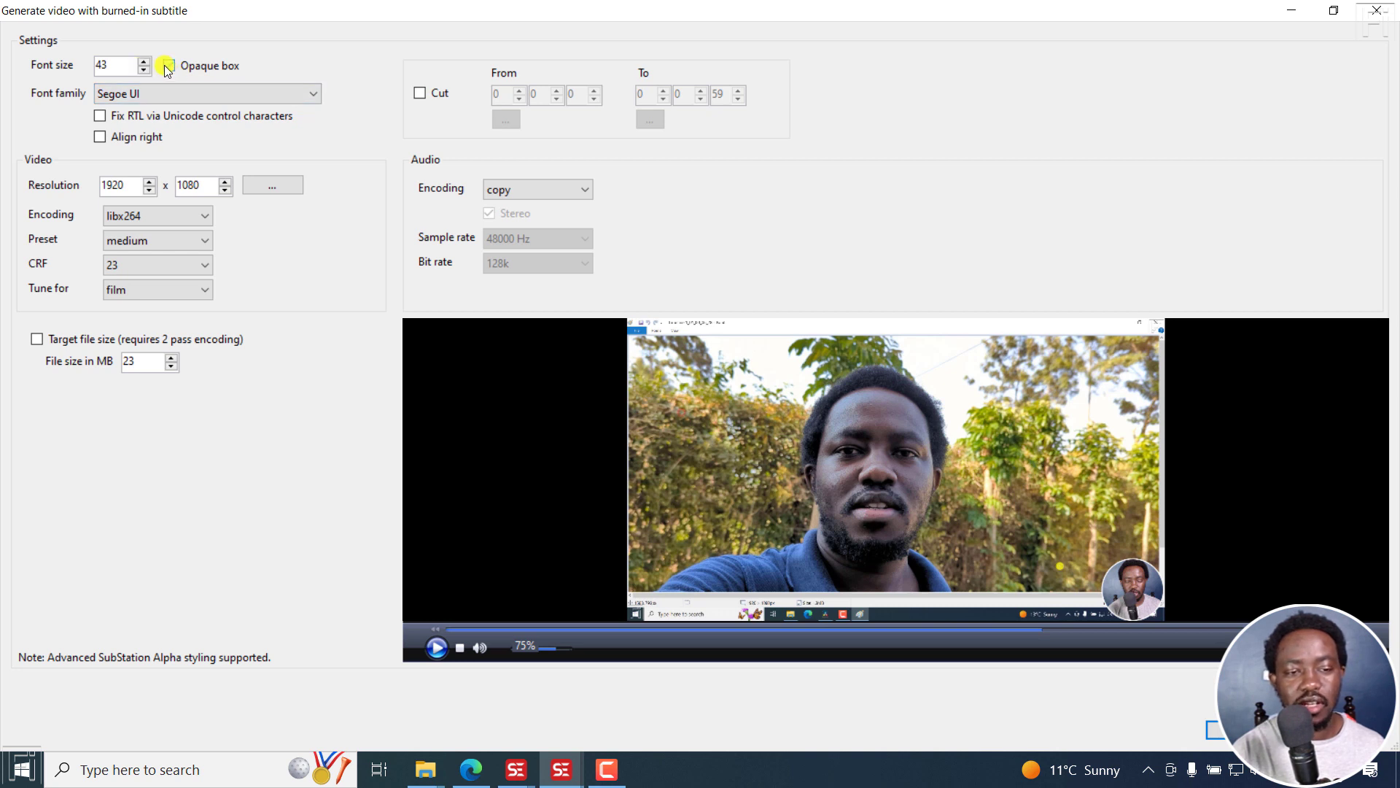
pyautogui.click(168, 67)
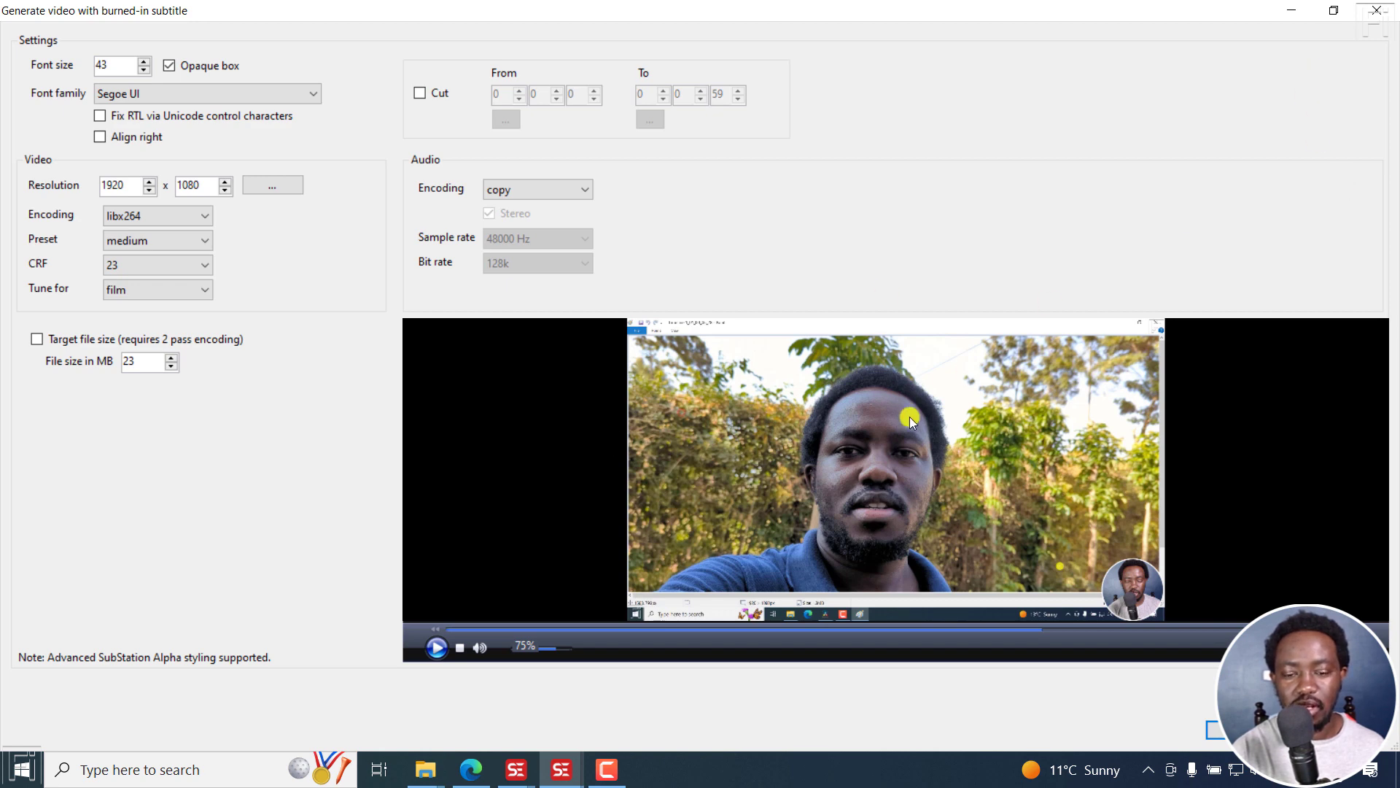
pyautogui.click(1335, 11)
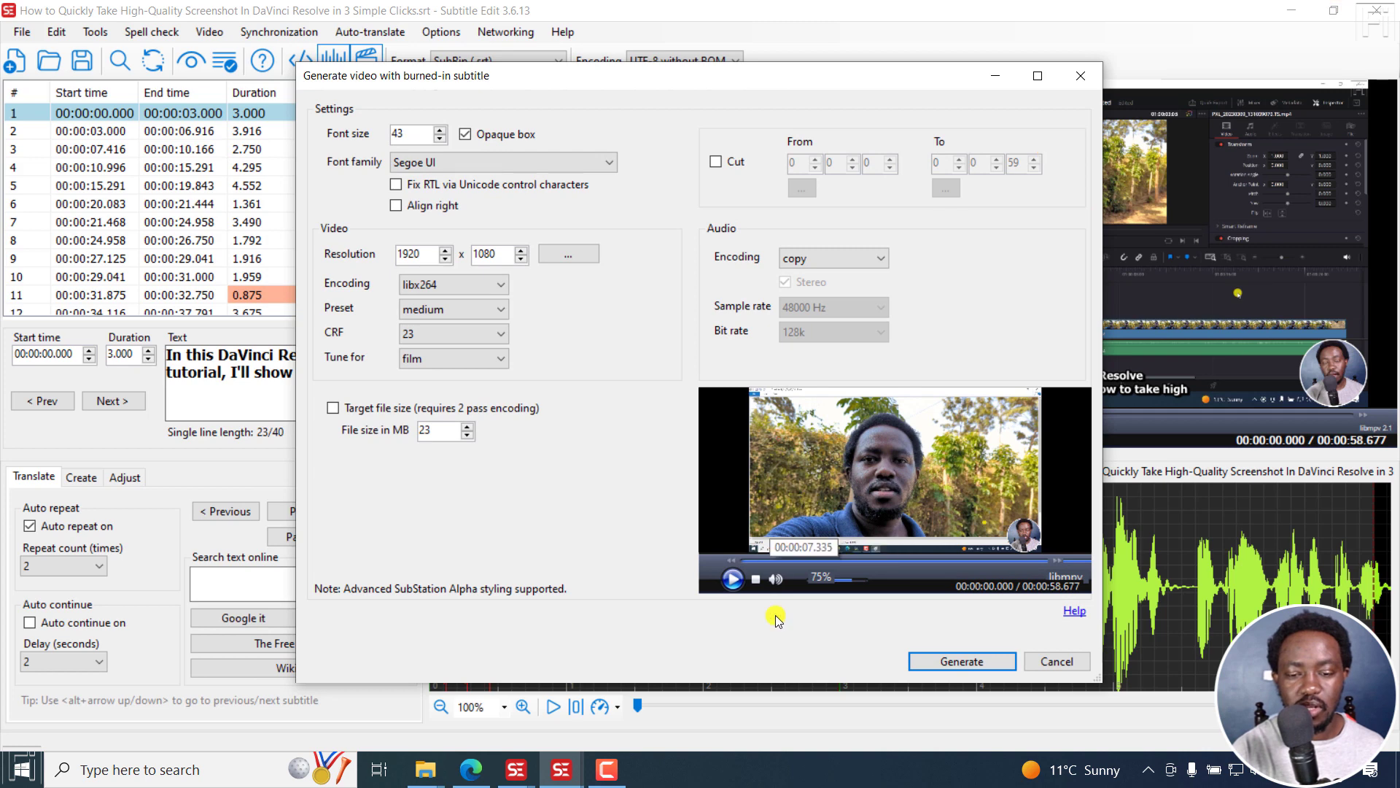
# Move the burned-in subtitle dialog up and to the left.
pyautogui.moveTo(819, 80)
pyautogui.mouseDown()
pyautogui.moveTo(500, 58)
pyautogui.moveTo(470, 44)
pyautogui.mouseUp()
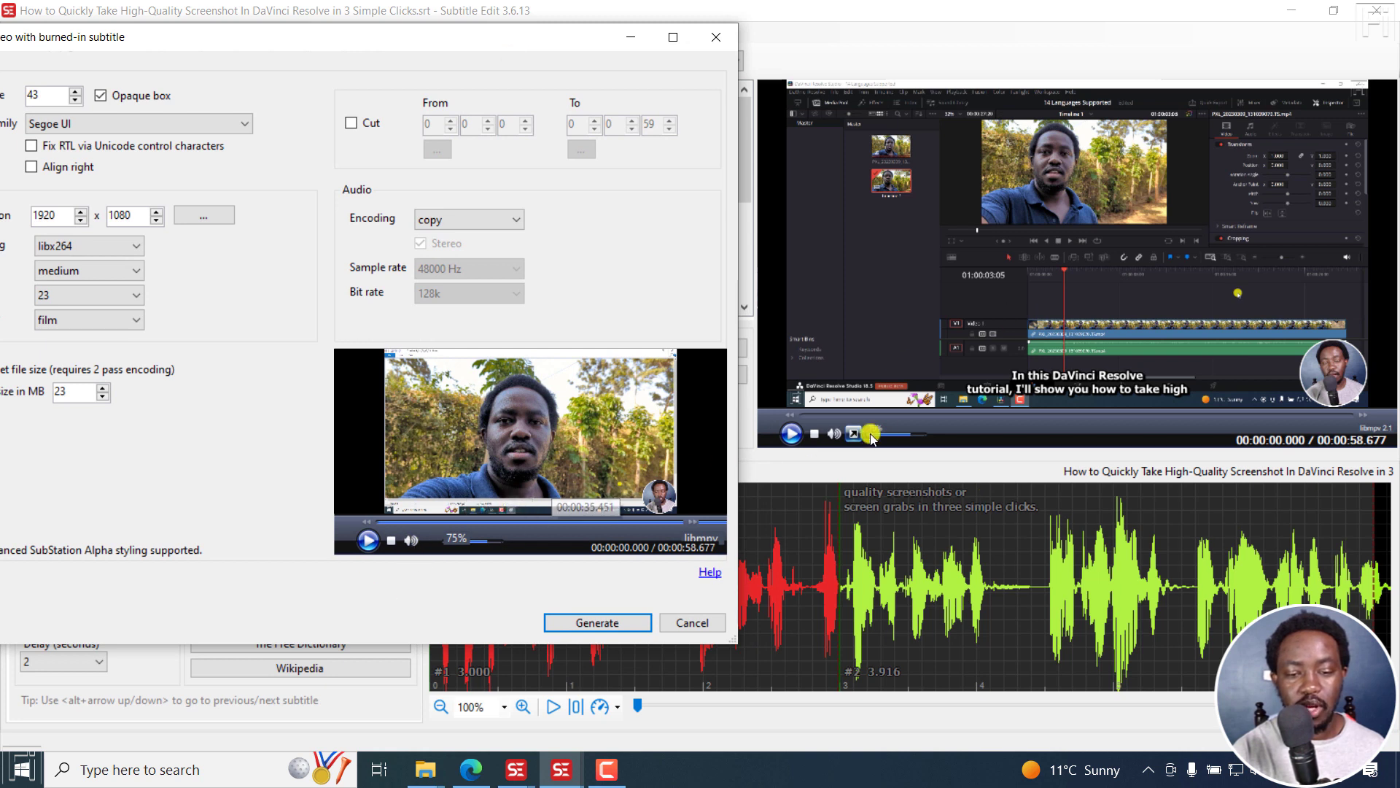
pyautogui.moveTo(855, 436)
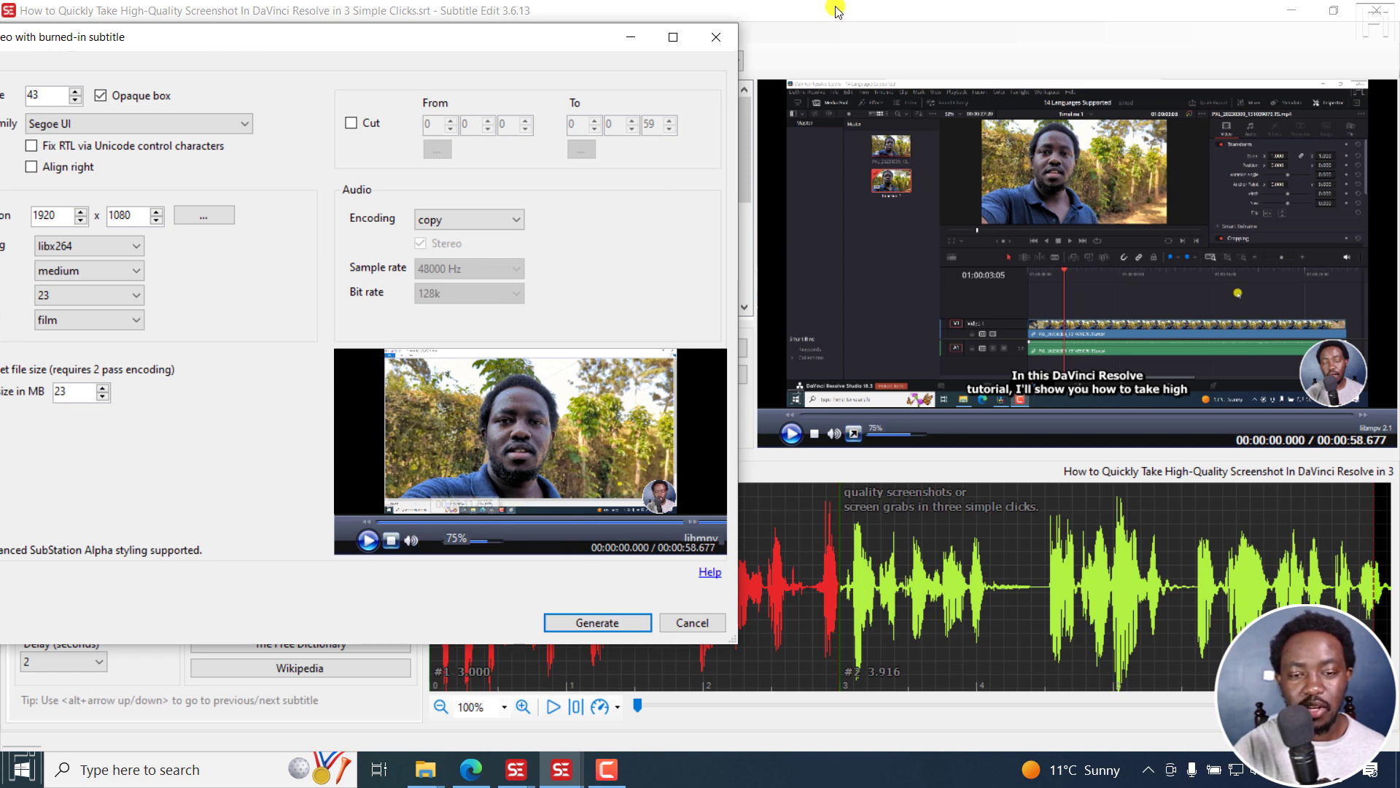
# Maximize the burn-in dialog and set the subtitle font to Arial at size 70.
pyautogui.click(671, 38)
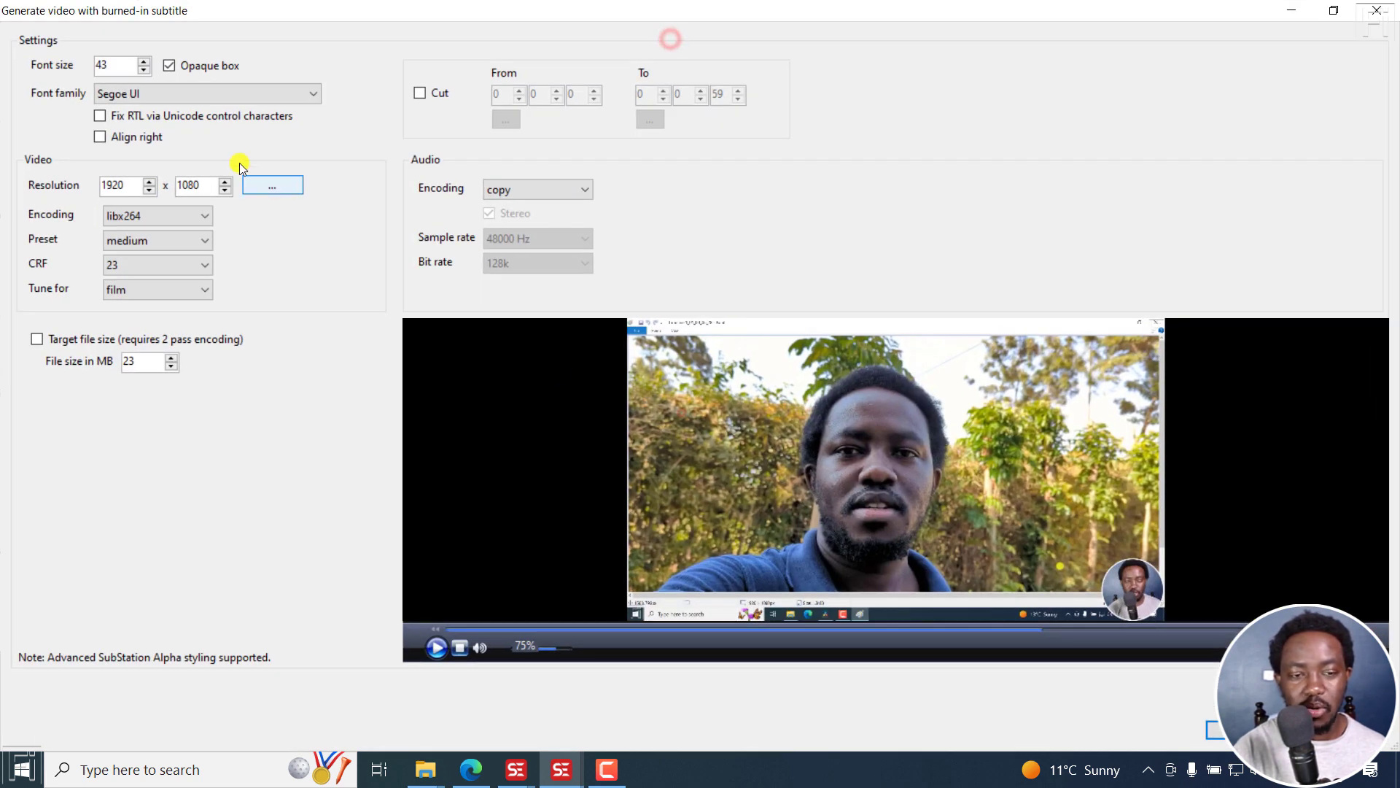
pyautogui.click(308, 93)
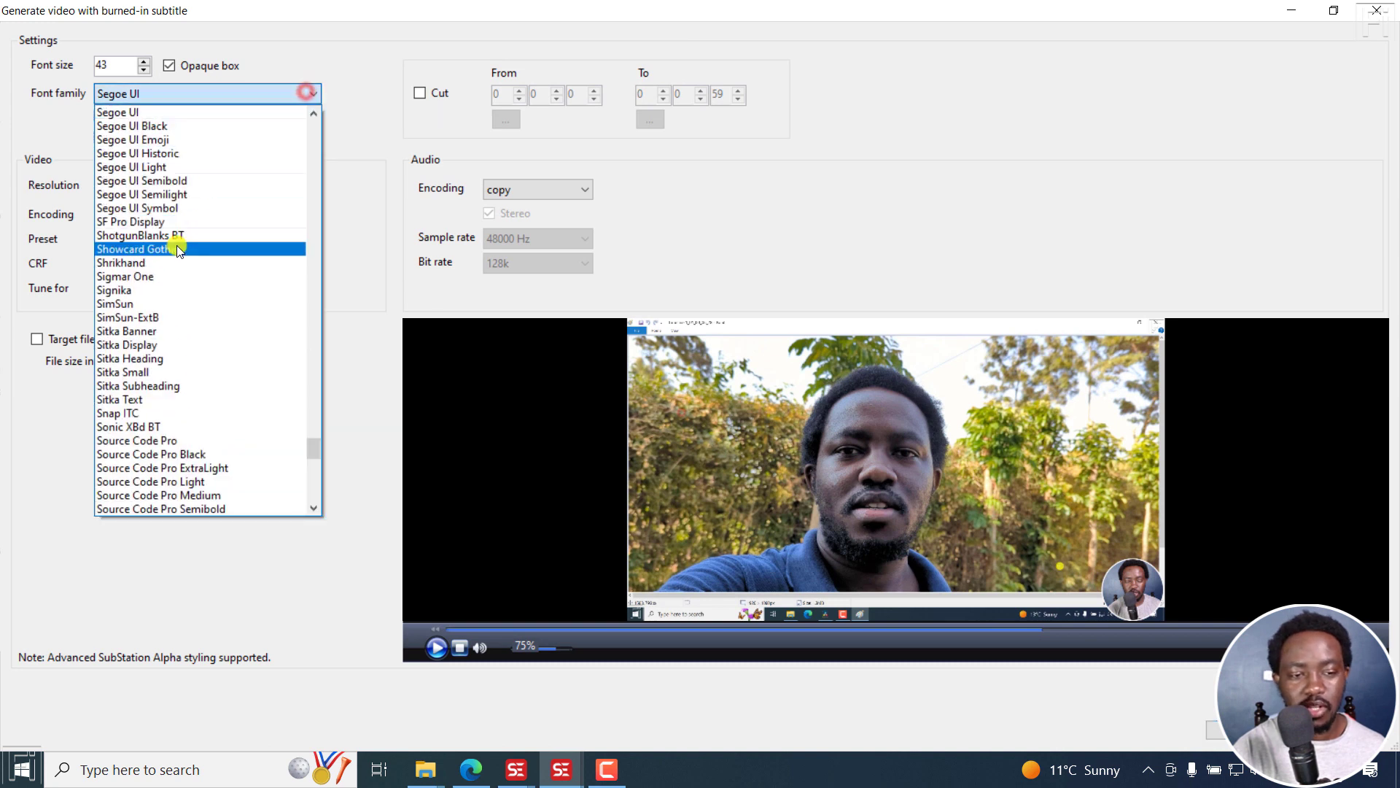
pyautogui.press('a')
pyautogui.press('a')
pyautogui.press('a')
pyautogui.press('a')
pyautogui.press('a')
pyautogui.press('a')
pyautogui.press('a')
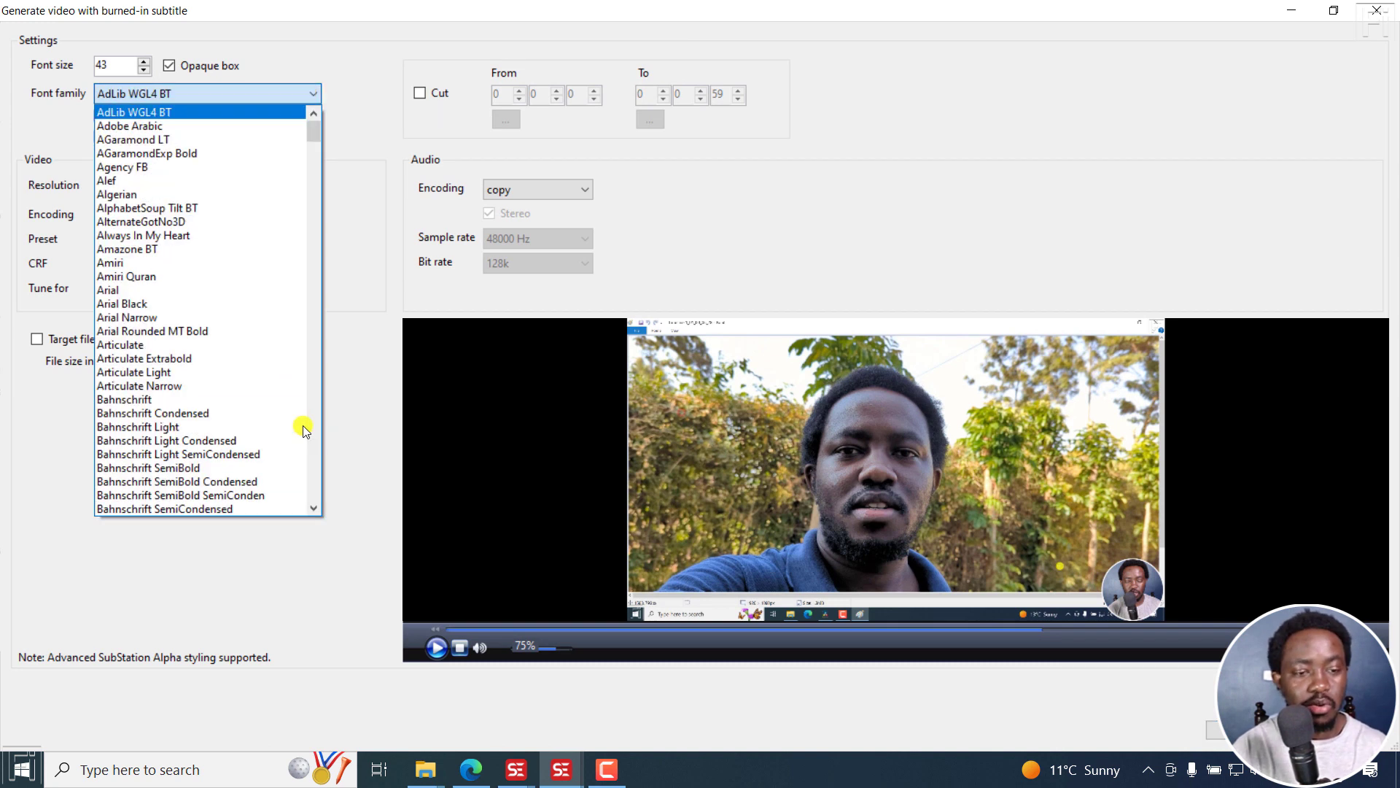
pyautogui.press('a')
pyautogui.press('a')
pyautogui.press('a')
pyautogui.press('a')
pyautogui.press('a')
pyautogui.press('a')
pyautogui.press('a')
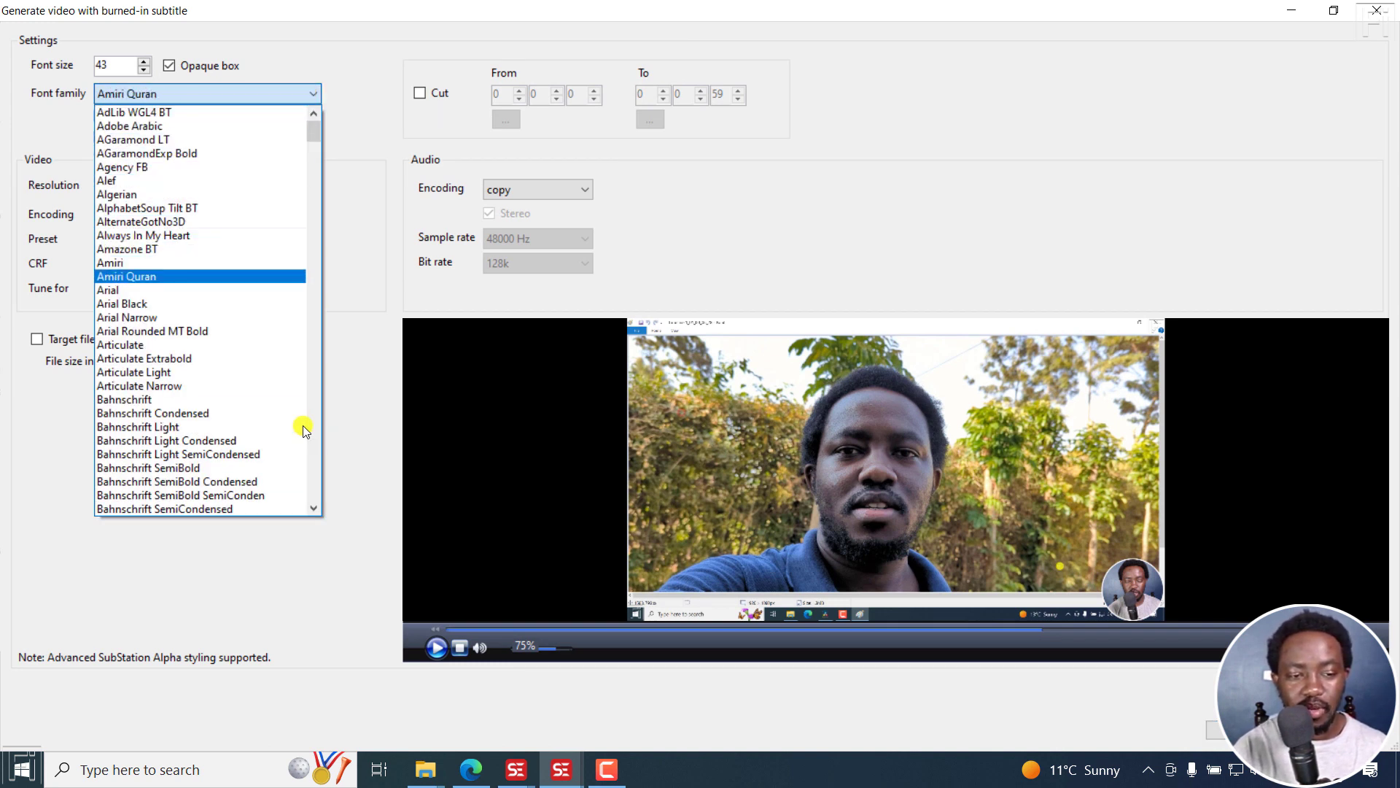
pyautogui.press('Return')
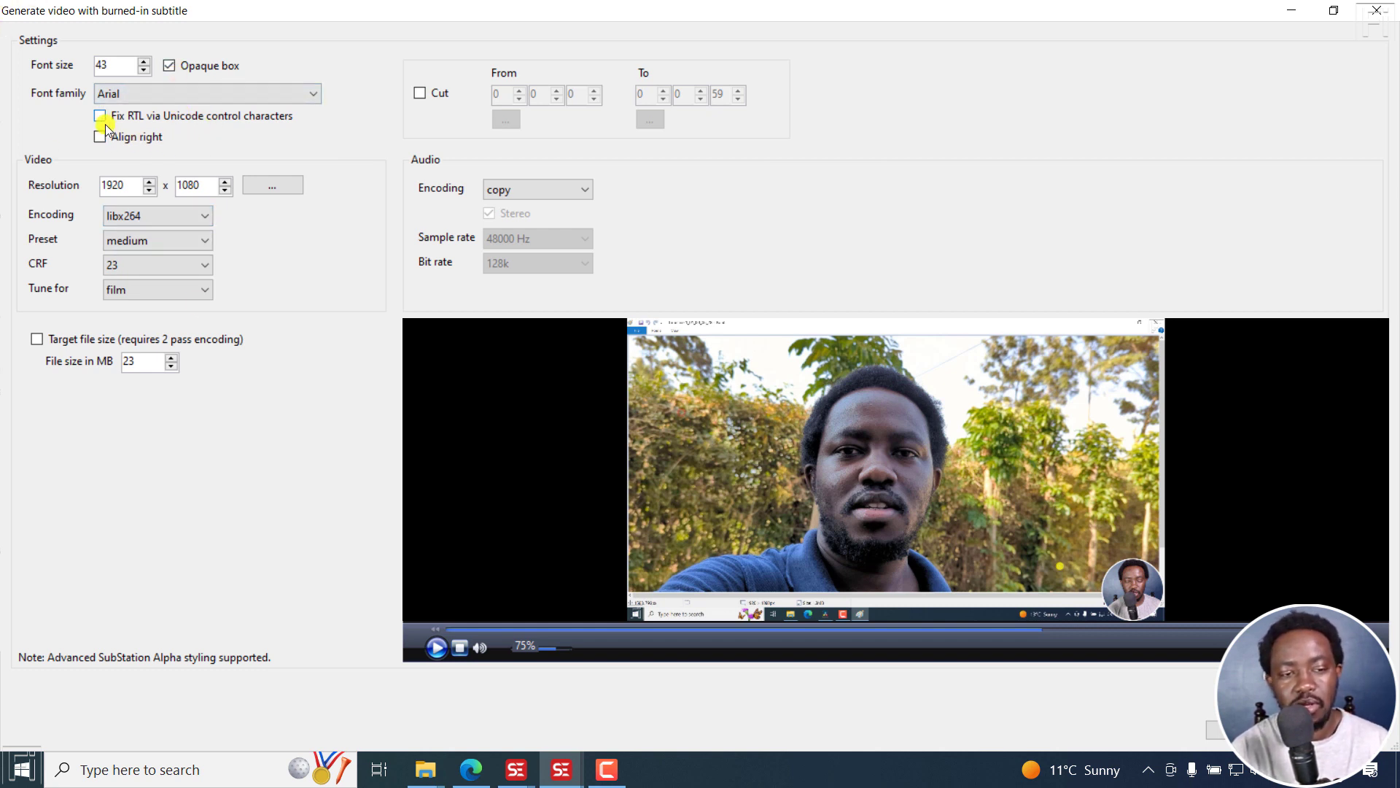
pyautogui.moveTo(120, 65); pyautogui.dragTo(88, 71)
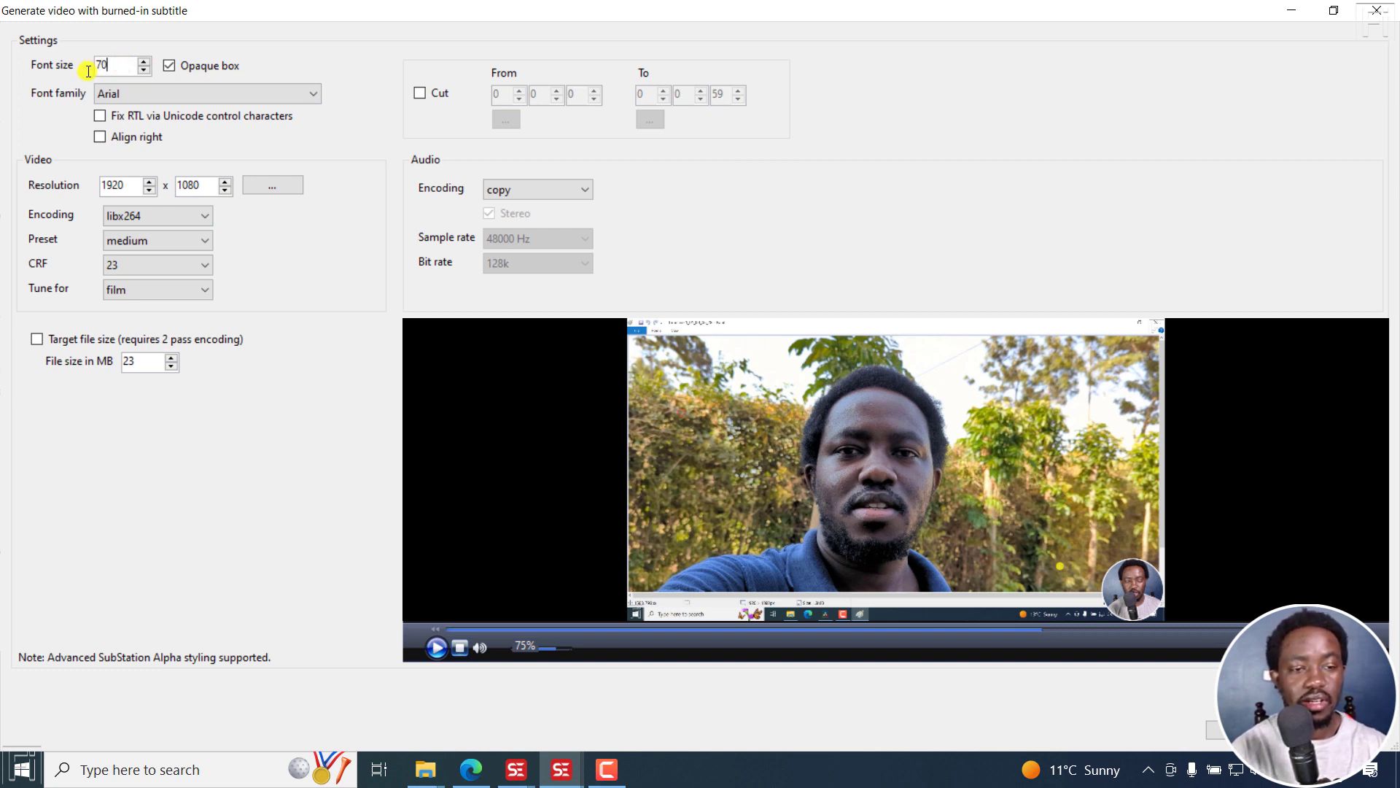
pyautogui.click(326, 351)
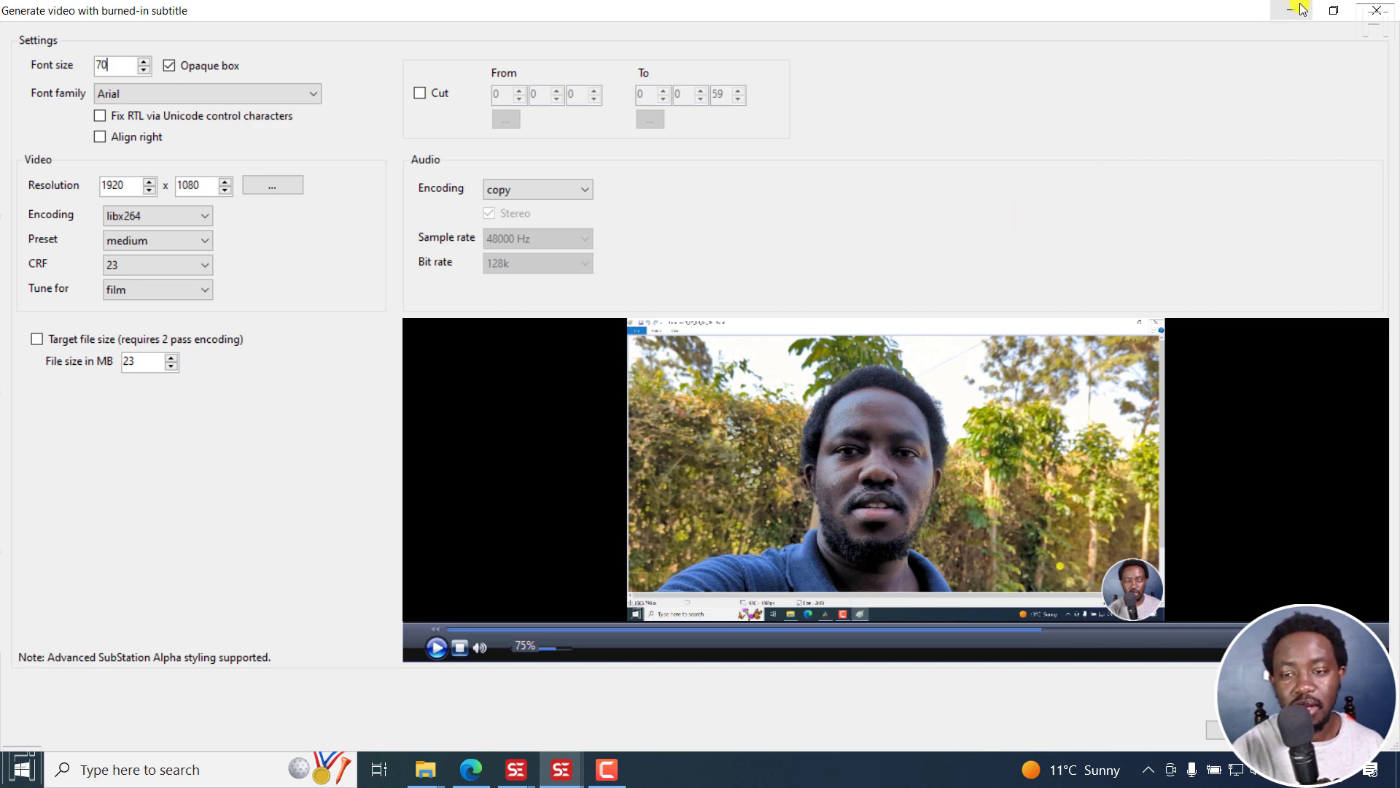
pyautogui.click(472, 769)
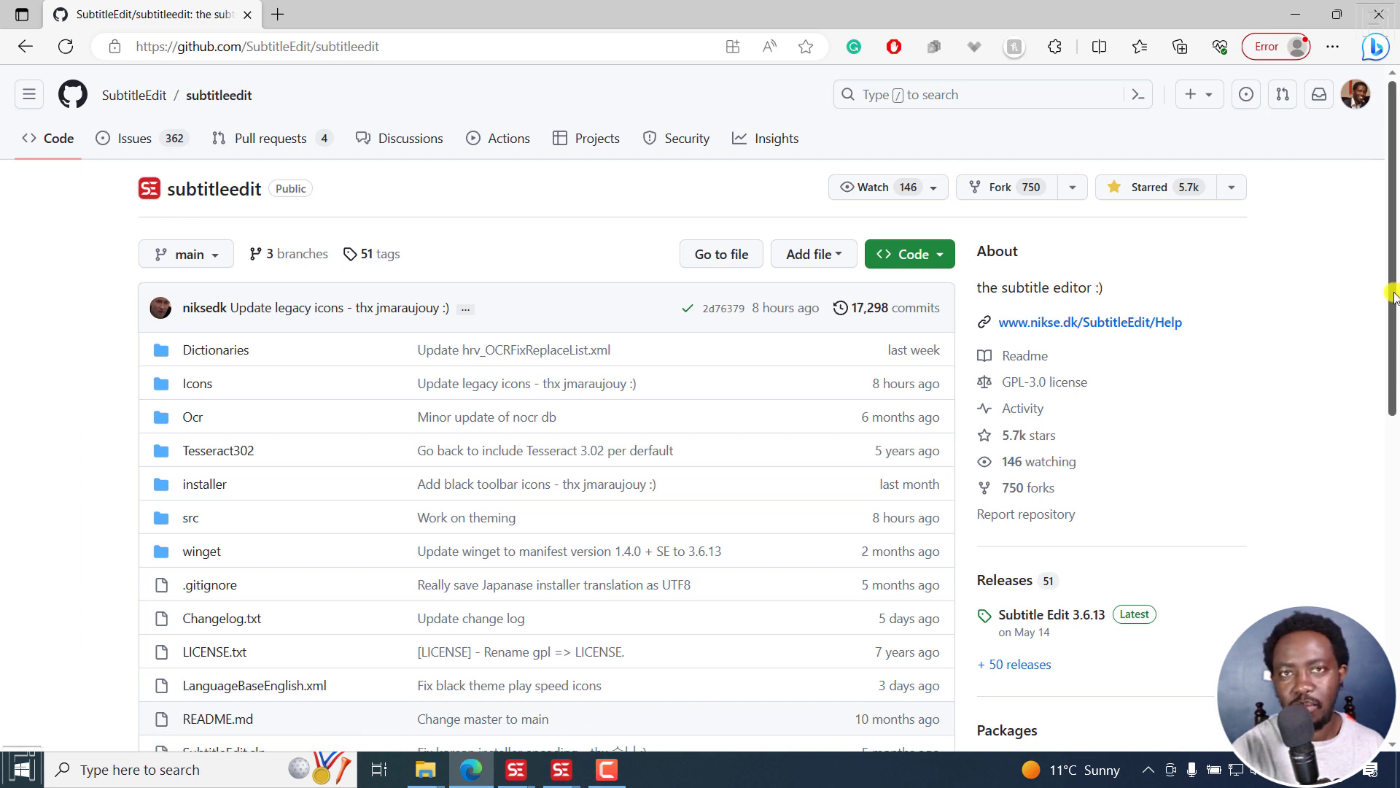
pyautogui.scroll(-2, 1393, 295)
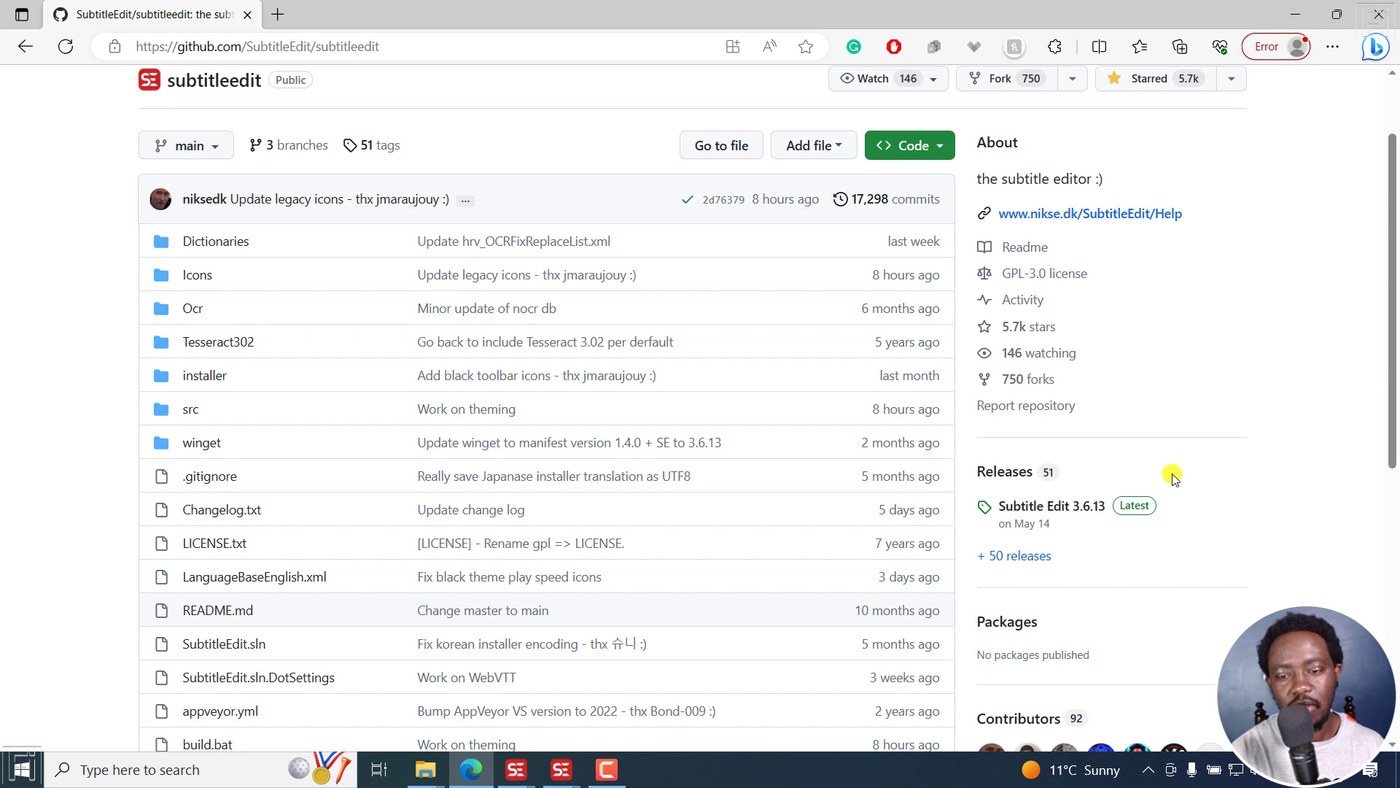
pyautogui.click(1007, 472)
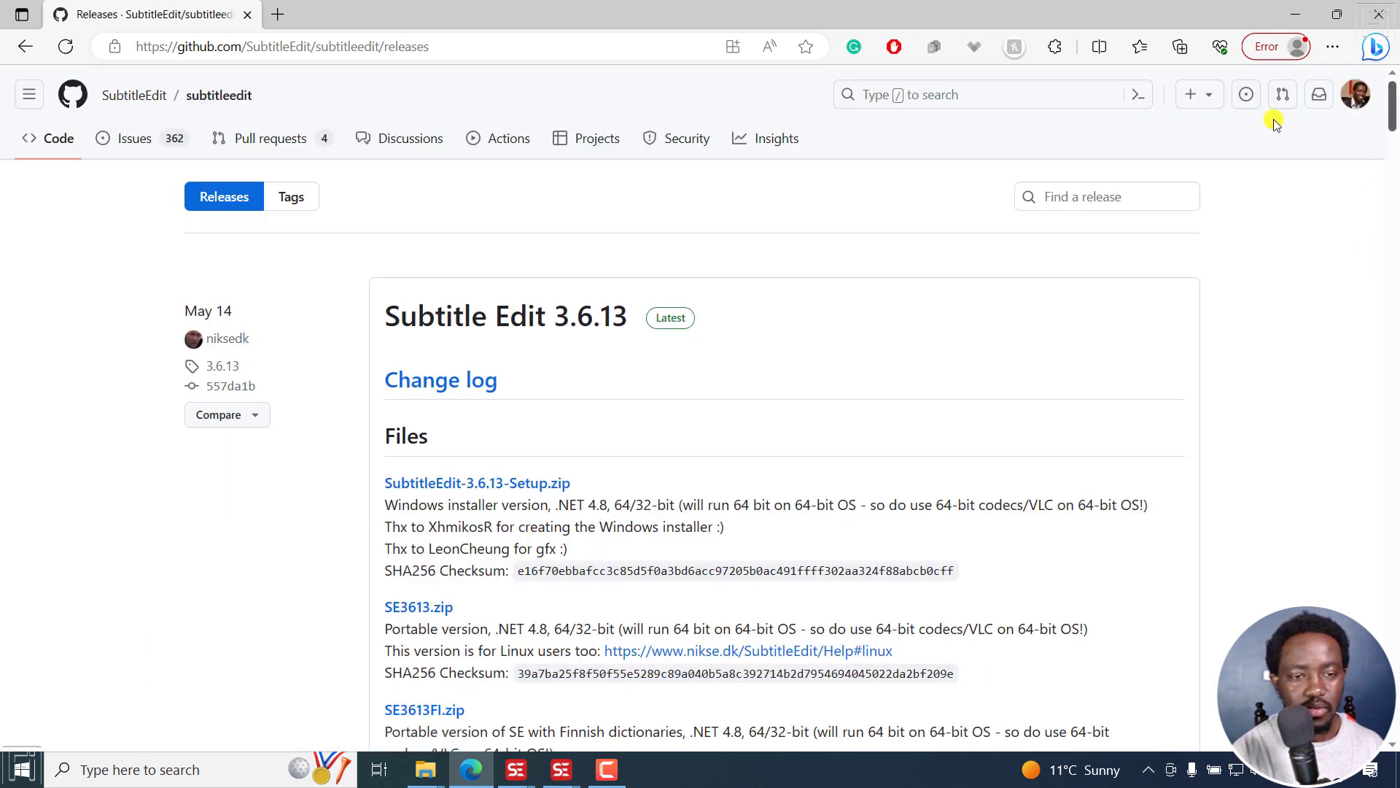
pyautogui.moveTo(1393, 95); pyautogui.dragTo(1393, 165)
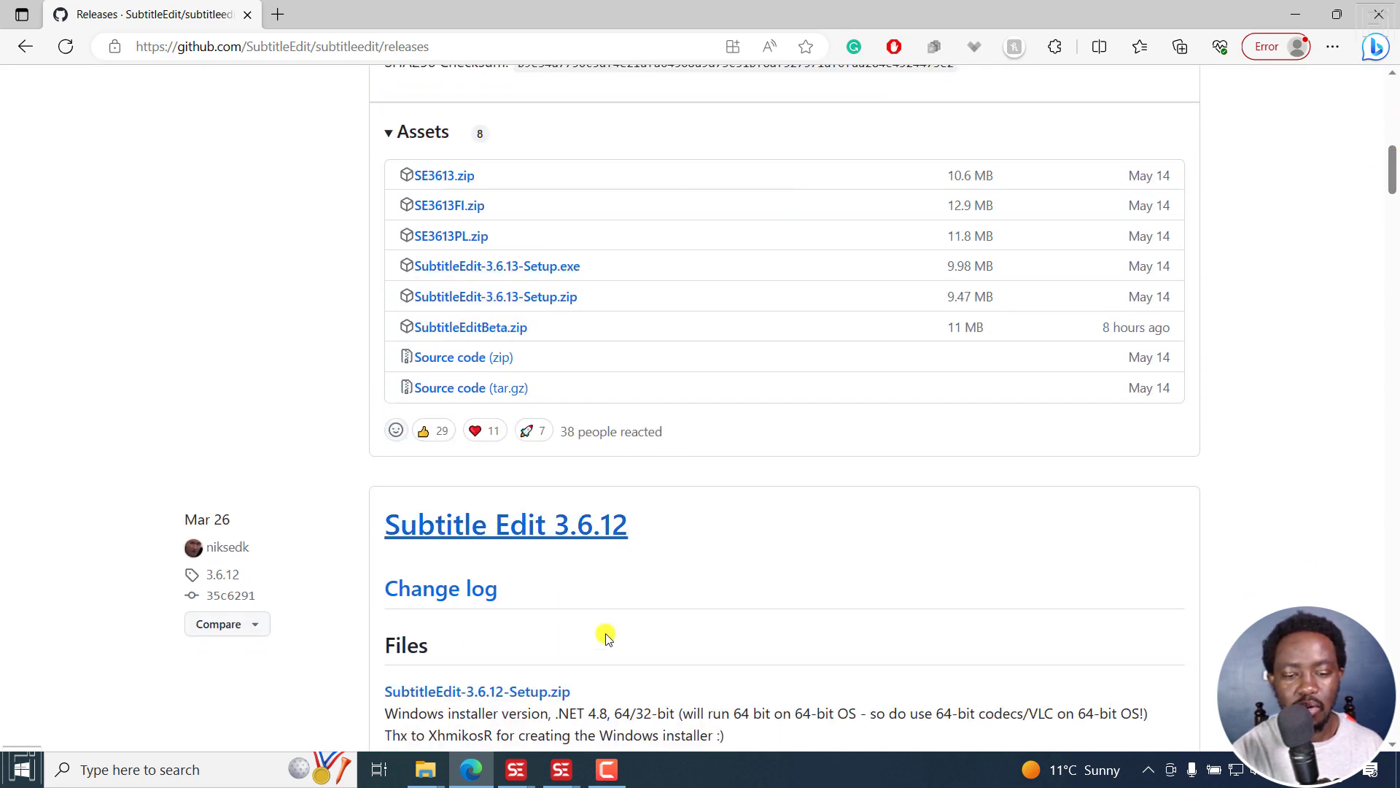
pyautogui.moveTo(561, 770)
pyautogui.click(695, 691)
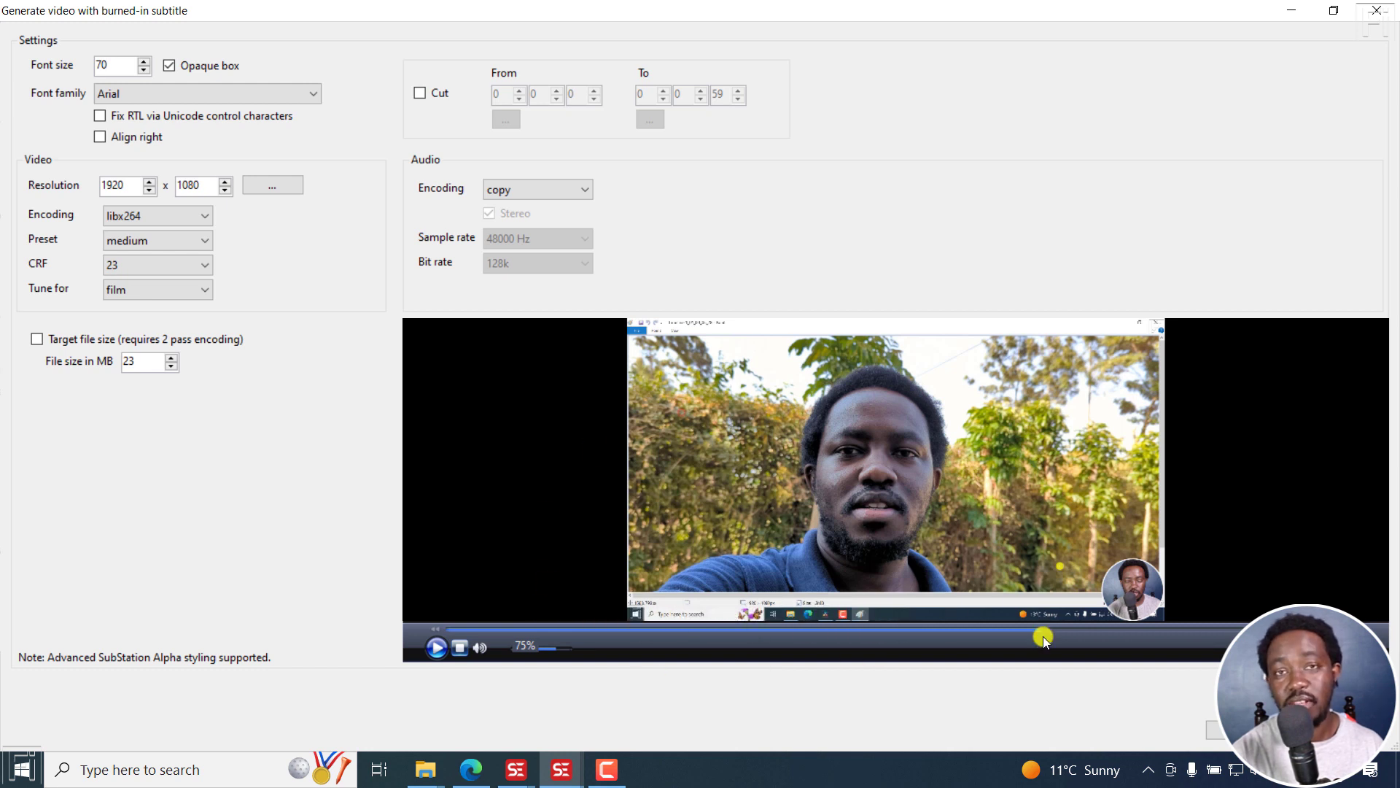
# Scrub the preview to about 36 seconds, close the dialog, and check fullscreen playback.
pyautogui.click(843, 629)
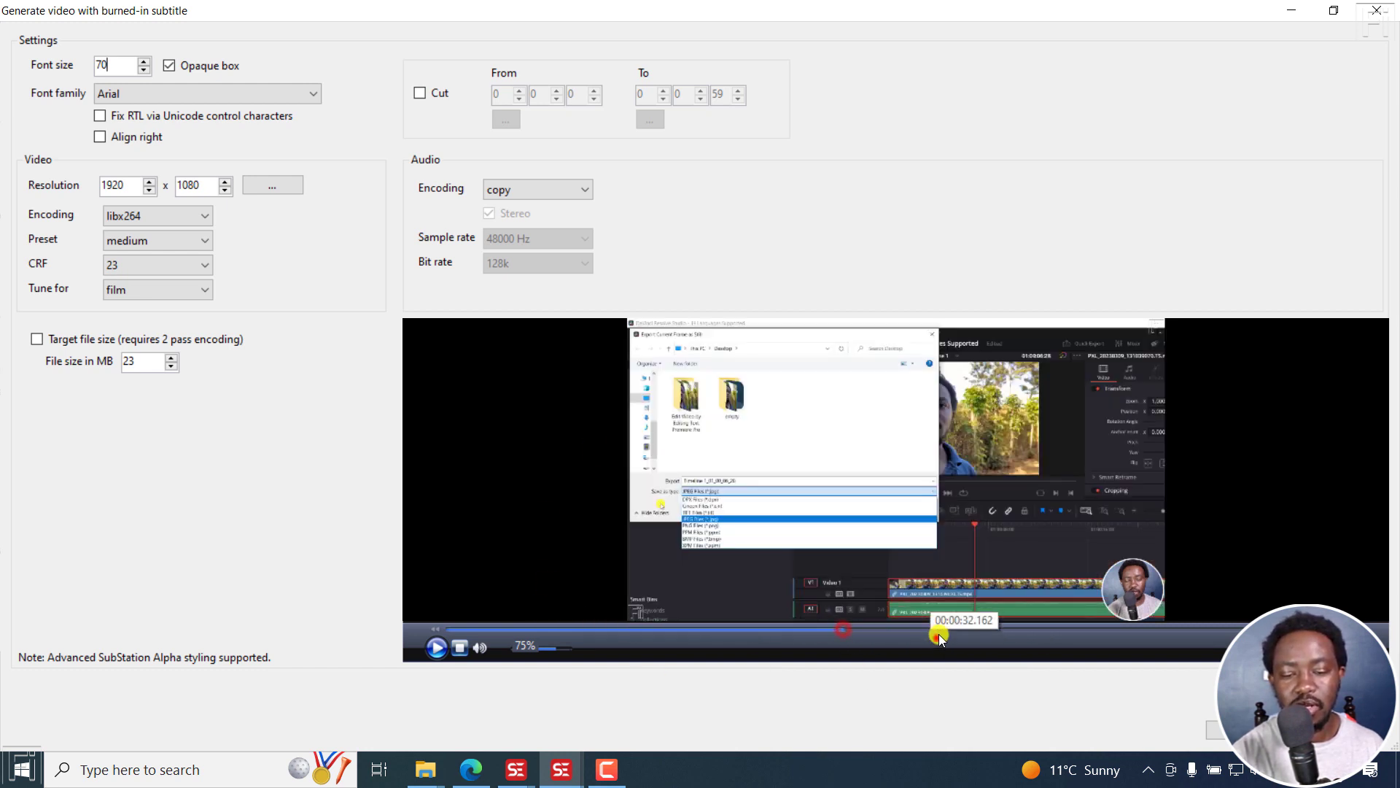
pyautogui.click(938, 631)
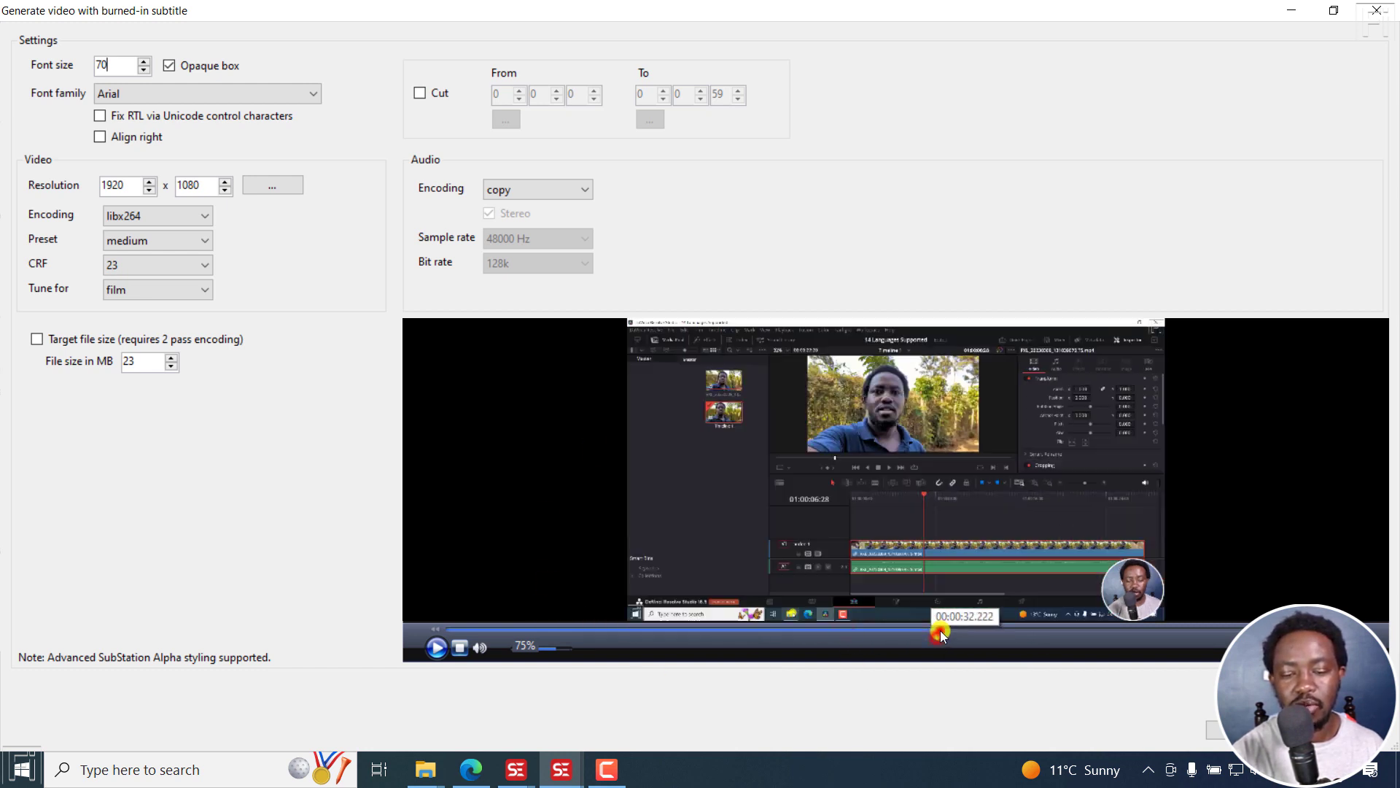
pyautogui.click(1005, 632)
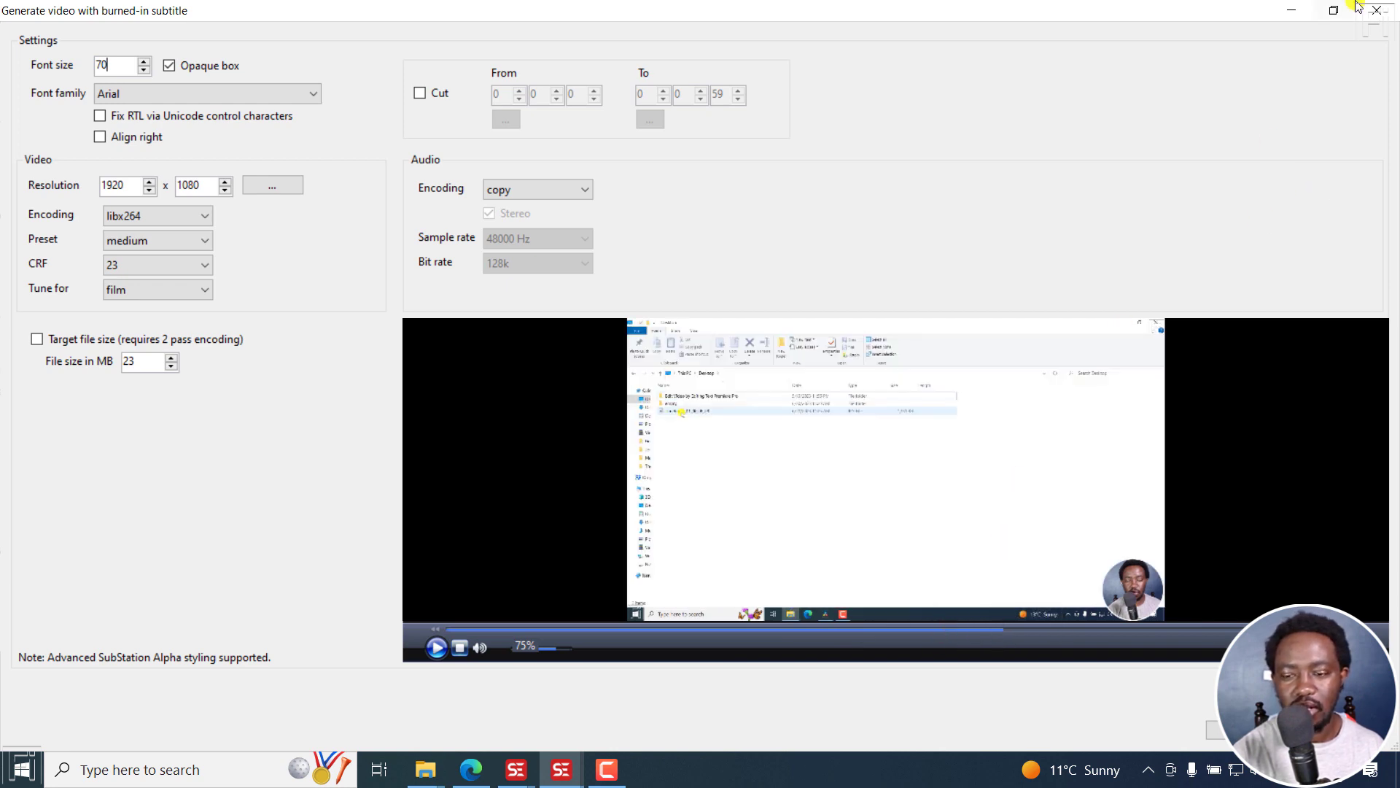
pyautogui.click(1376, 14)
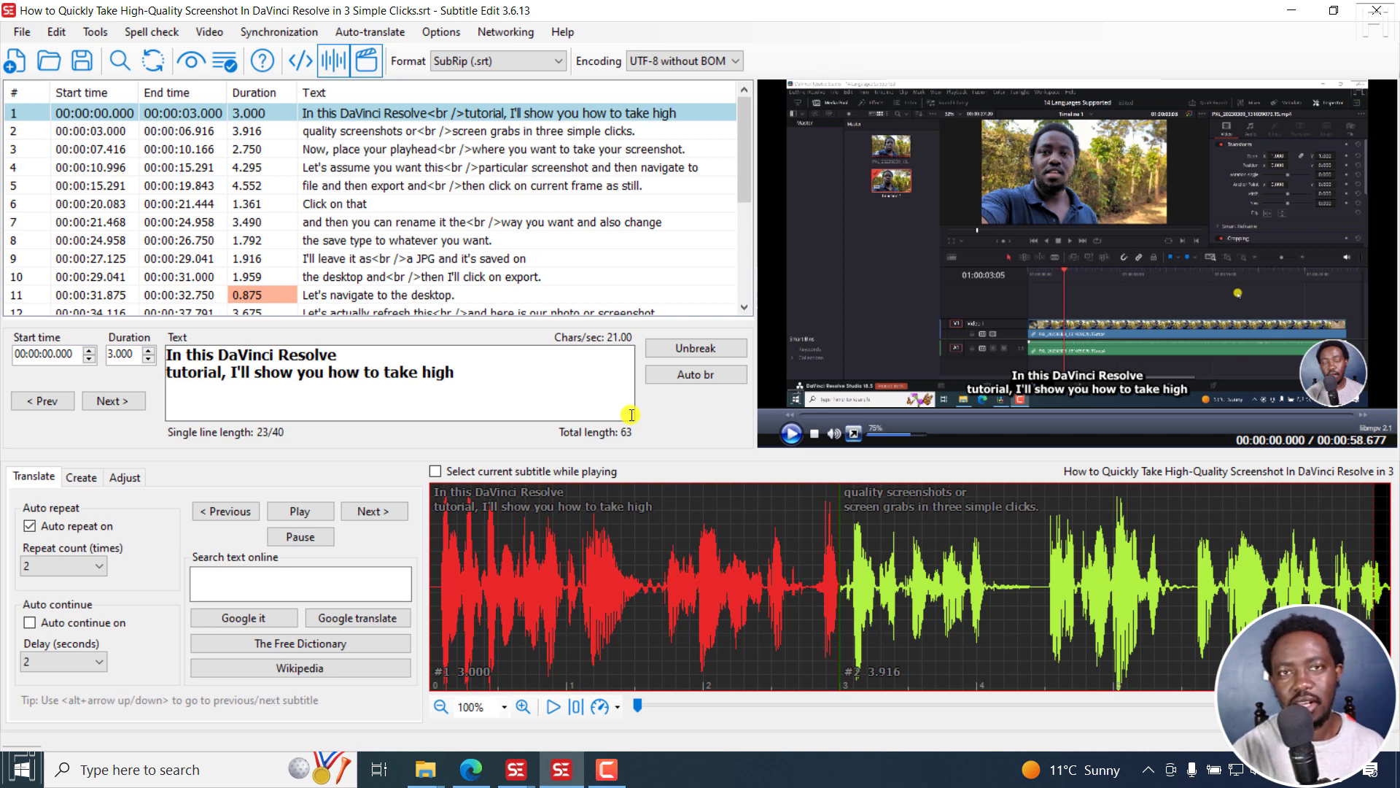
pyautogui.click(854, 434)
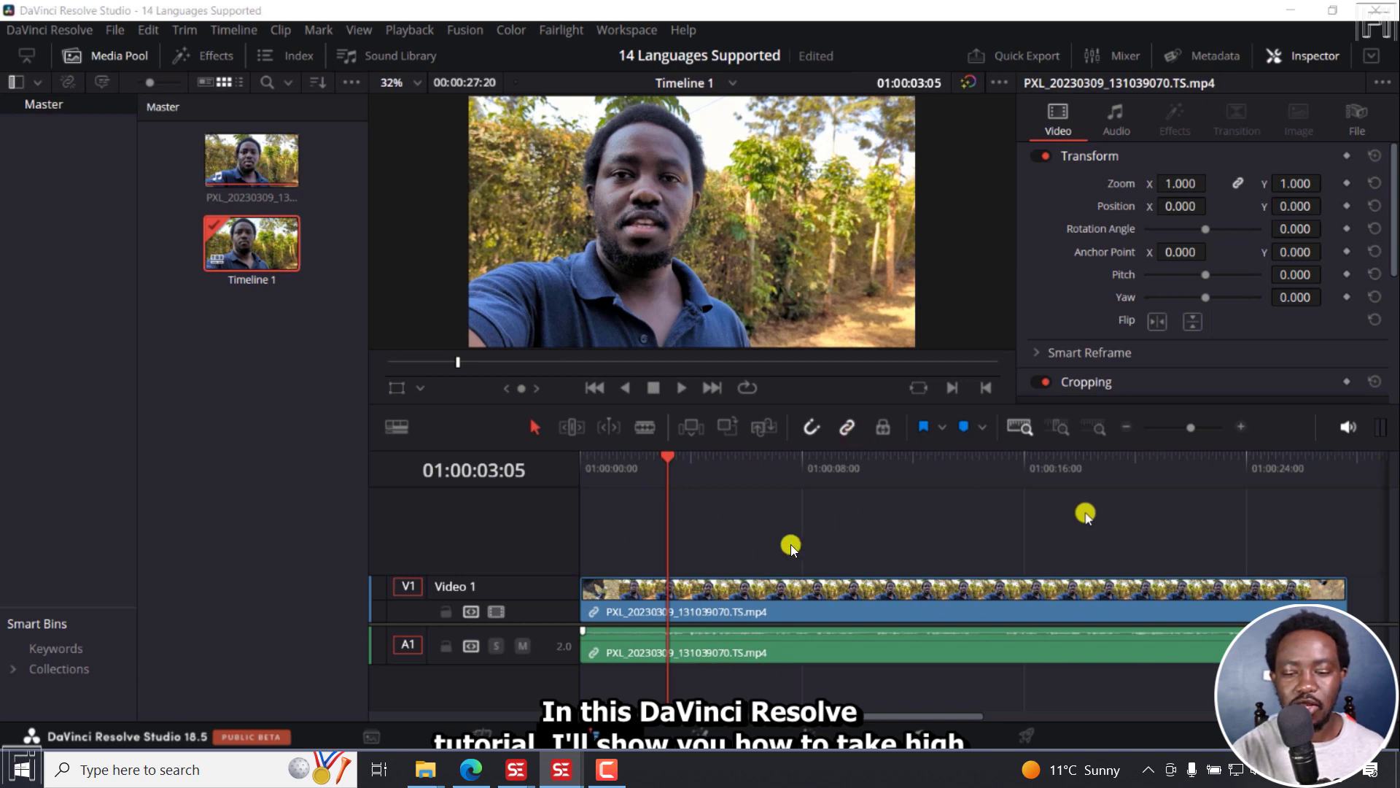
pyautogui.press('Escape')
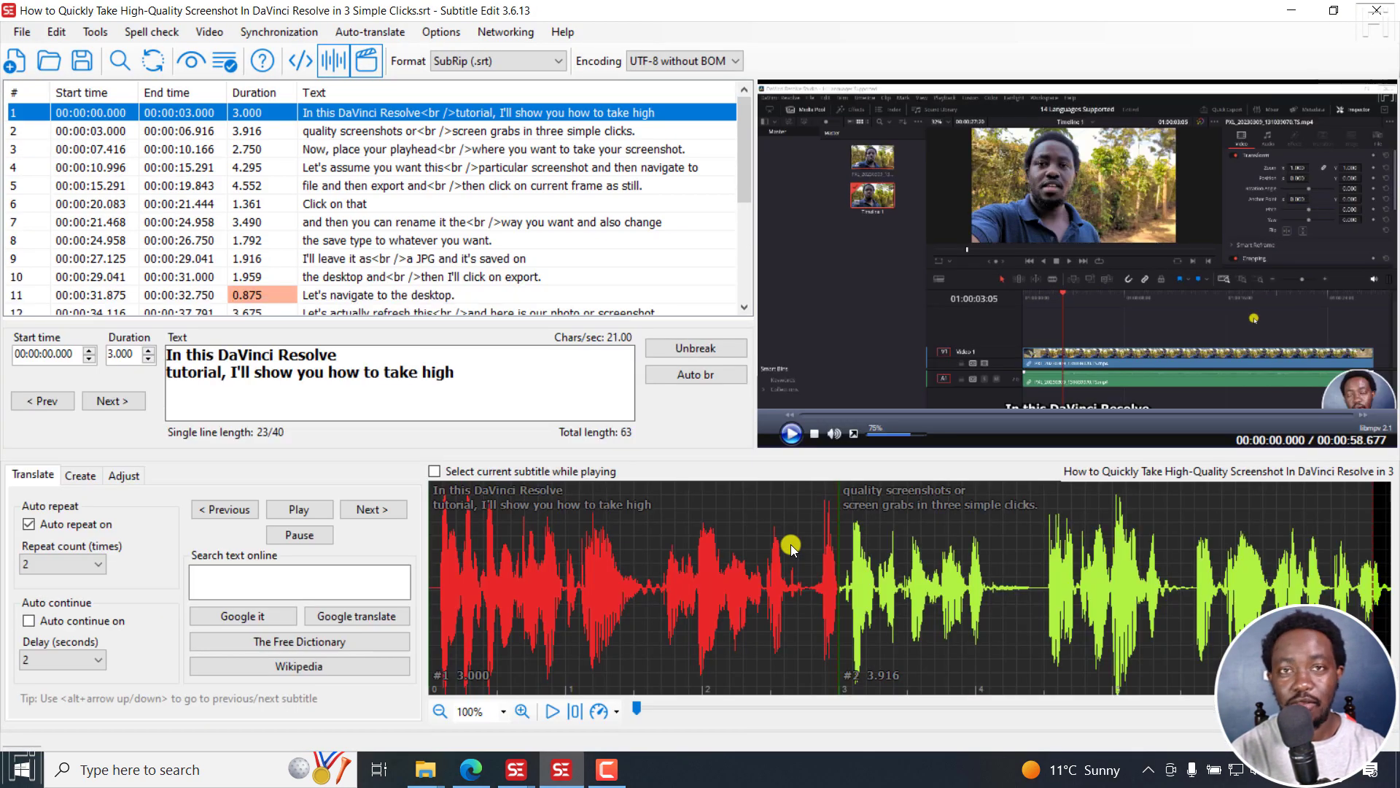